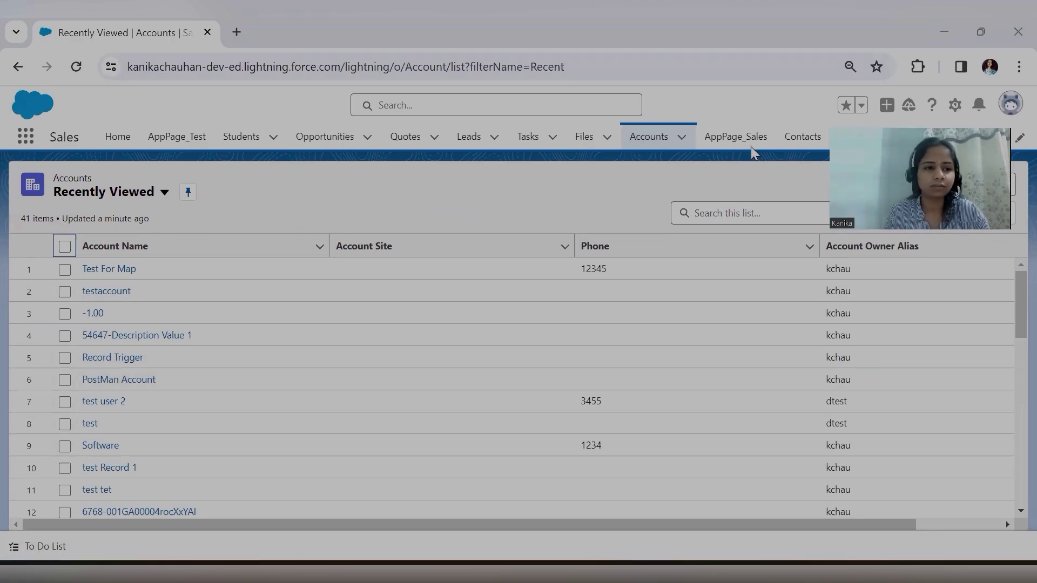
pyautogui.click(65, 248)
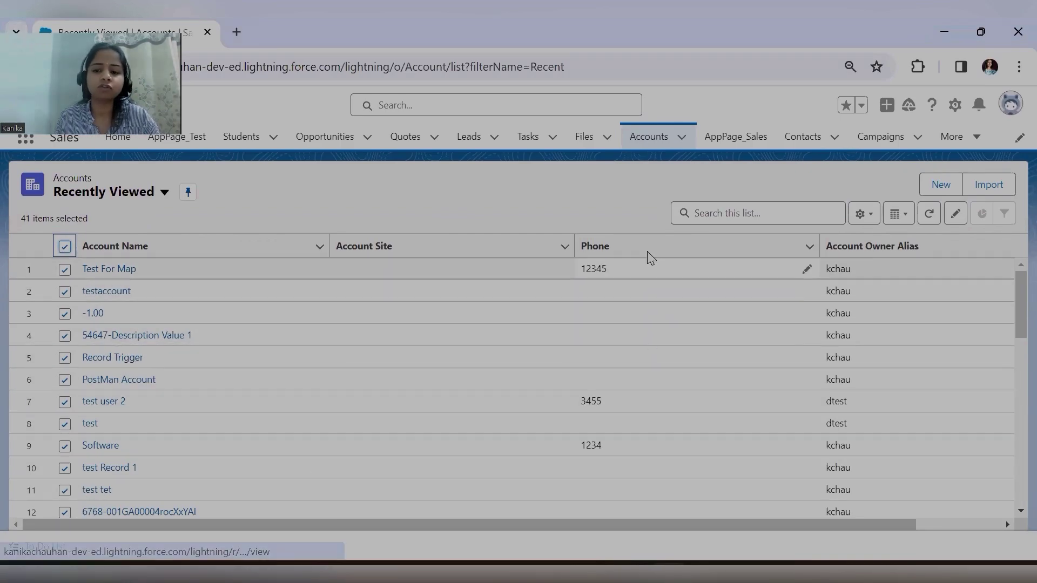
pyautogui.click(956, 214)
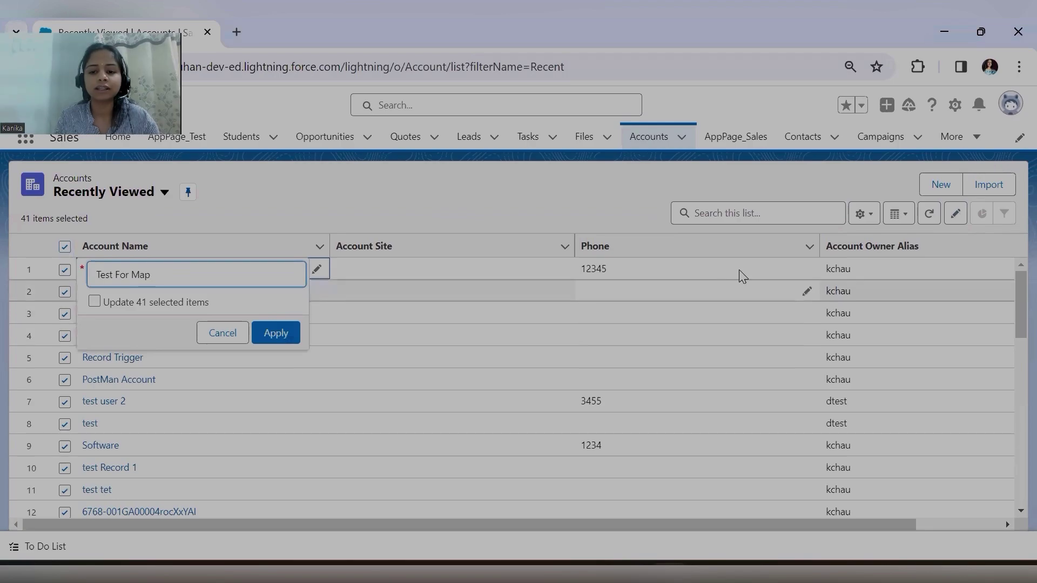
pyautogui.click(807, 269)
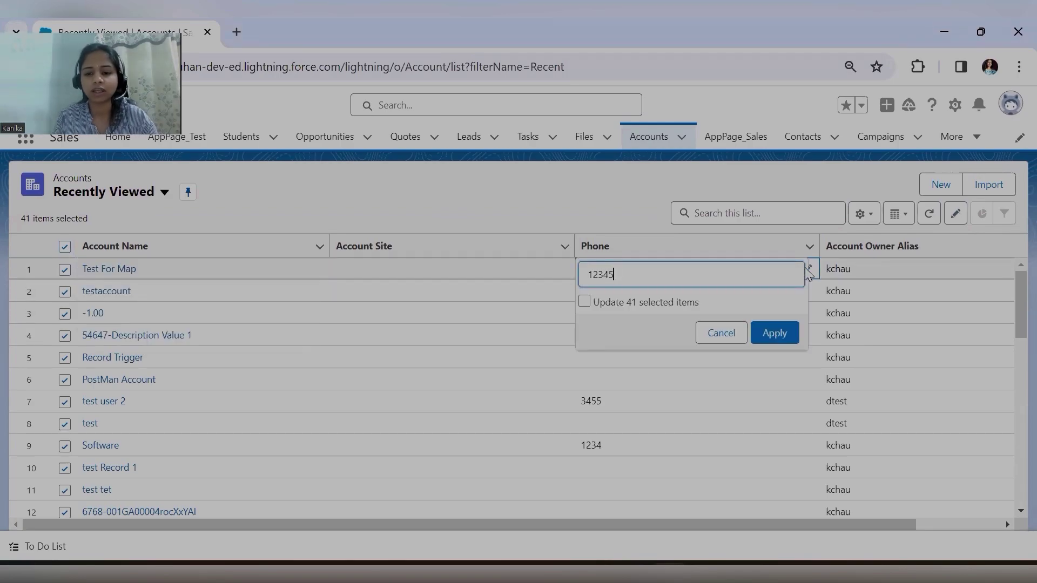
pyautogui.click(527, 287)
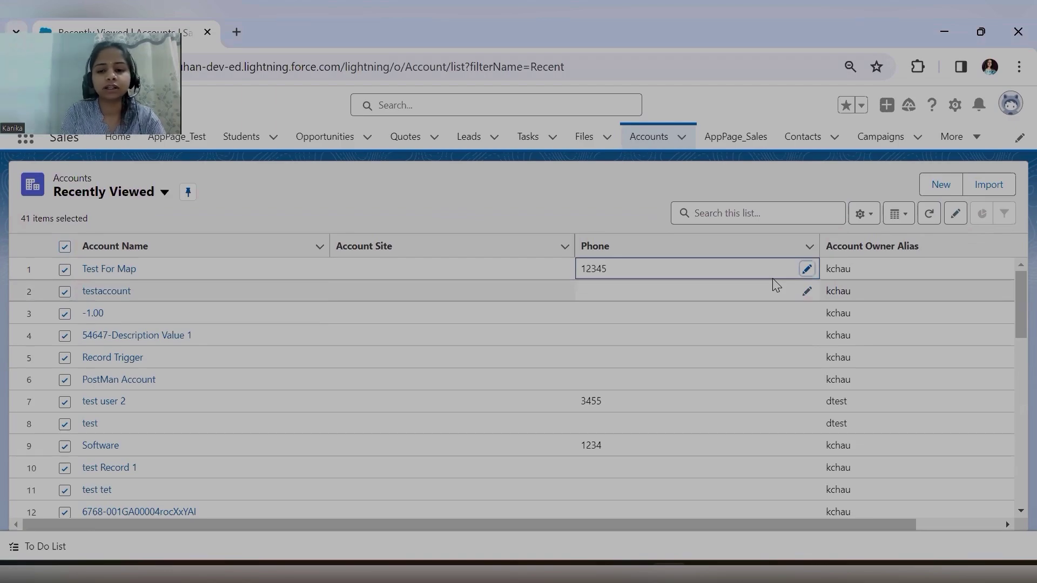
pyautogui.click(807, 269)
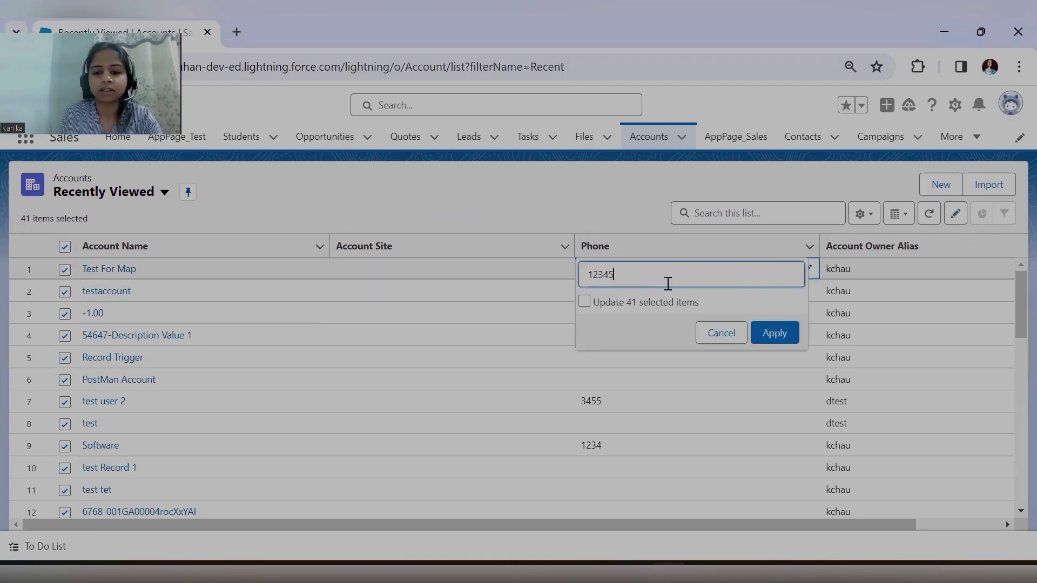
pyautogui.click(528, 279)
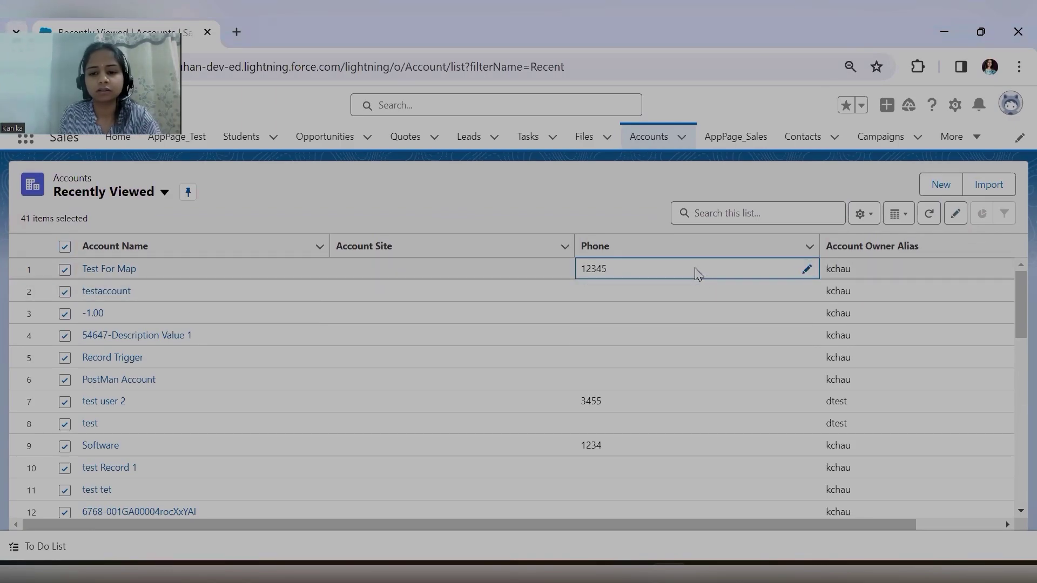
pyautogui.click(807, 270)
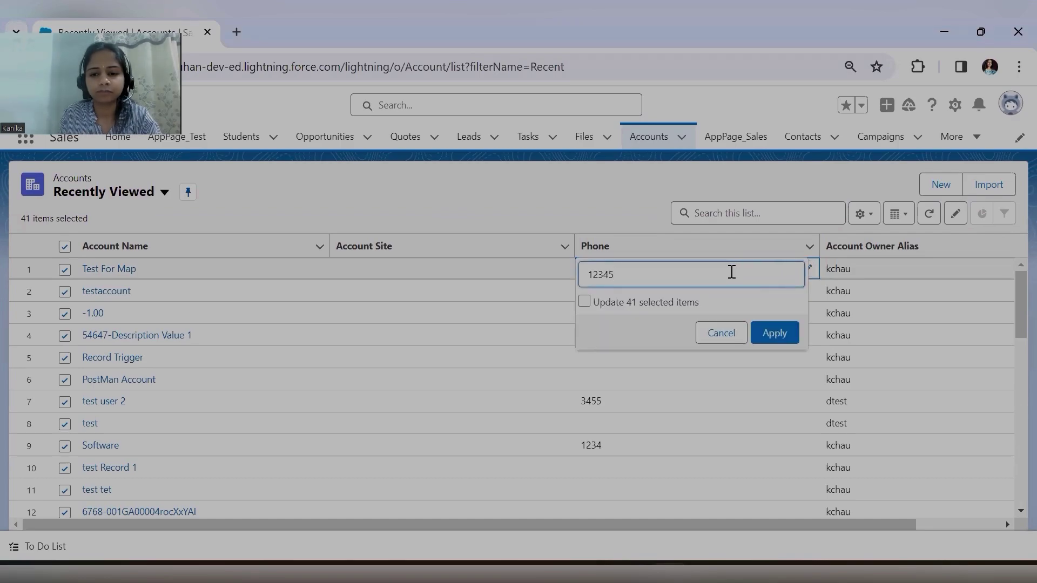
pyautogui.write('53454')
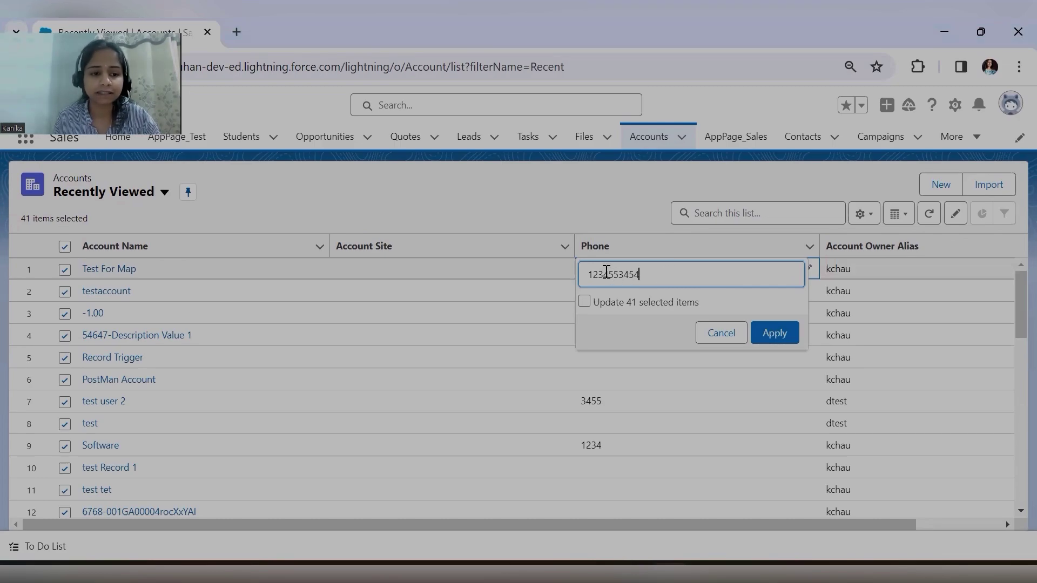
pyautogui.click(584, 302)
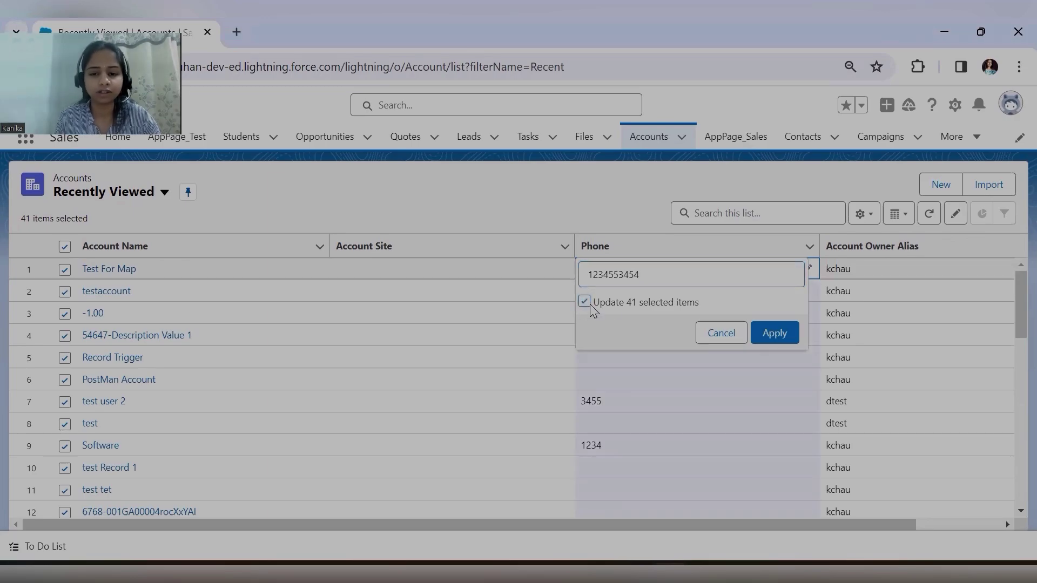
pyautogui.click(777, 335)
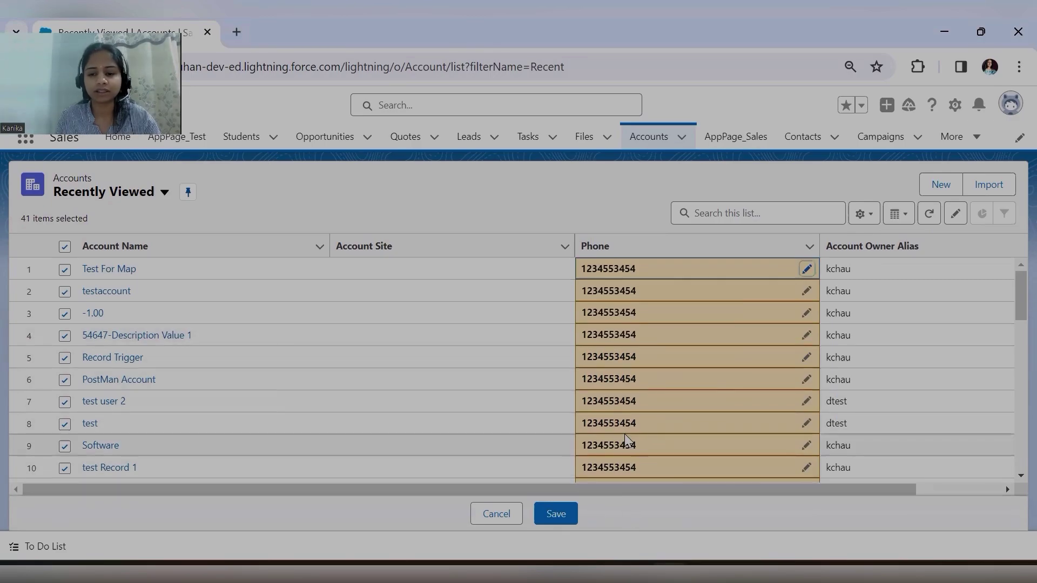
pyautogui.scroll(-12, 625, 433)
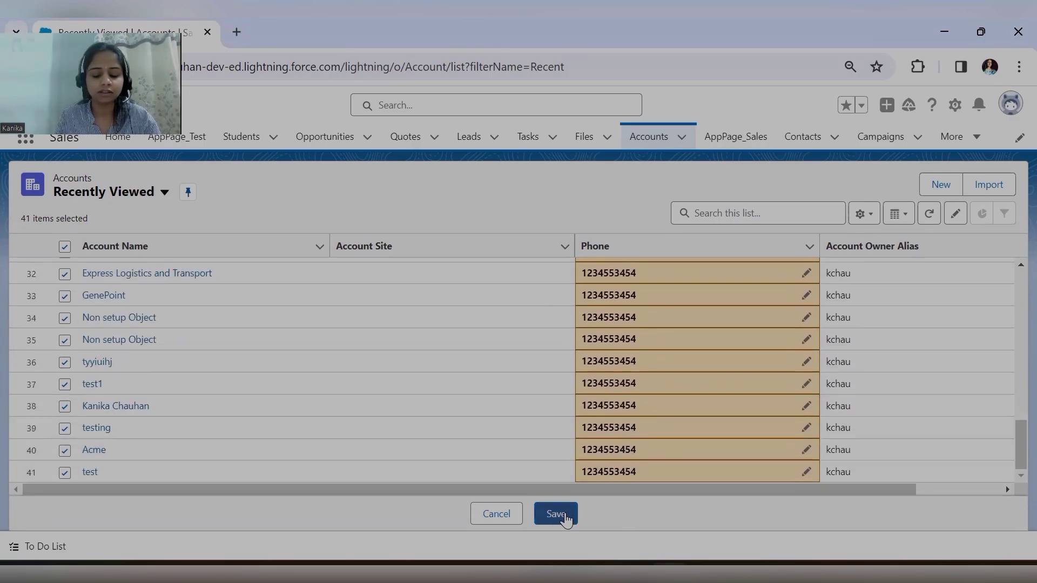
pyautogui.click(558, 520)
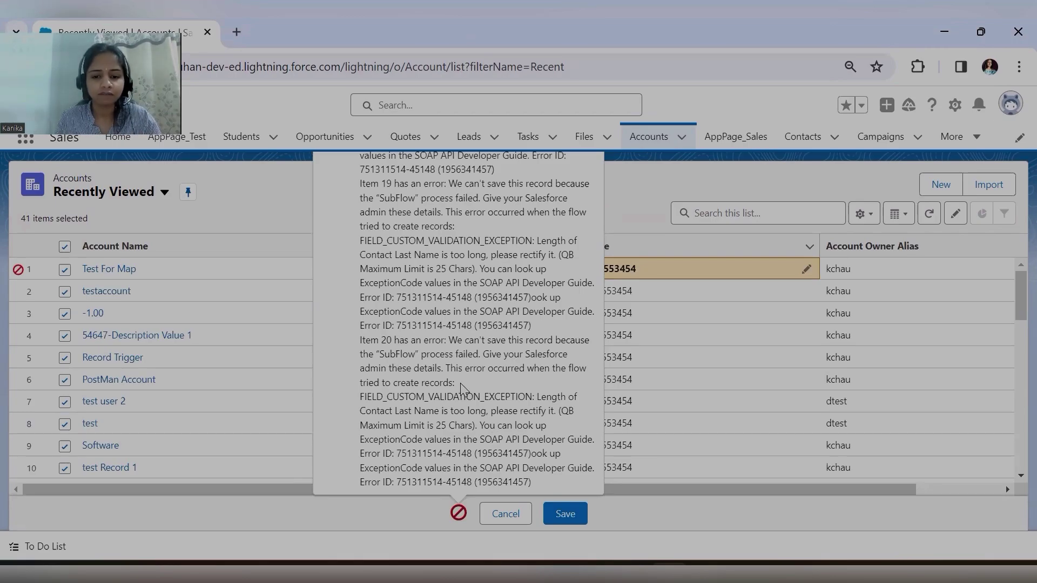
# - Dismiss the save errors and scroll through the Accounts list to review updated Phone values
pyautogui.click(508, 520)
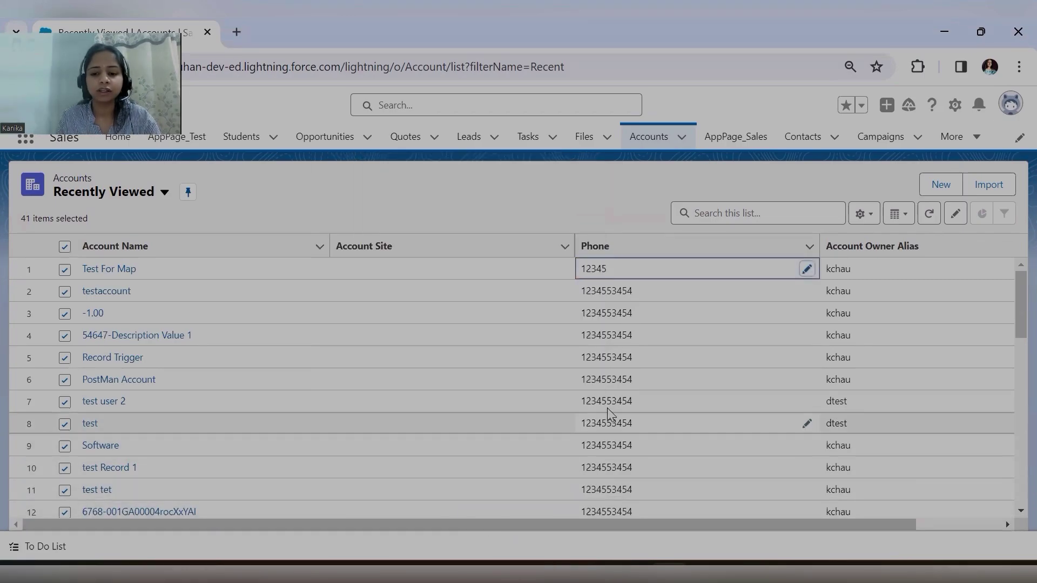
pyautogui.scroll(-6, 607, 409)
pyautogui.scroll(-4, 595, 400)
pyautogui.scroll(6, 594, 400)
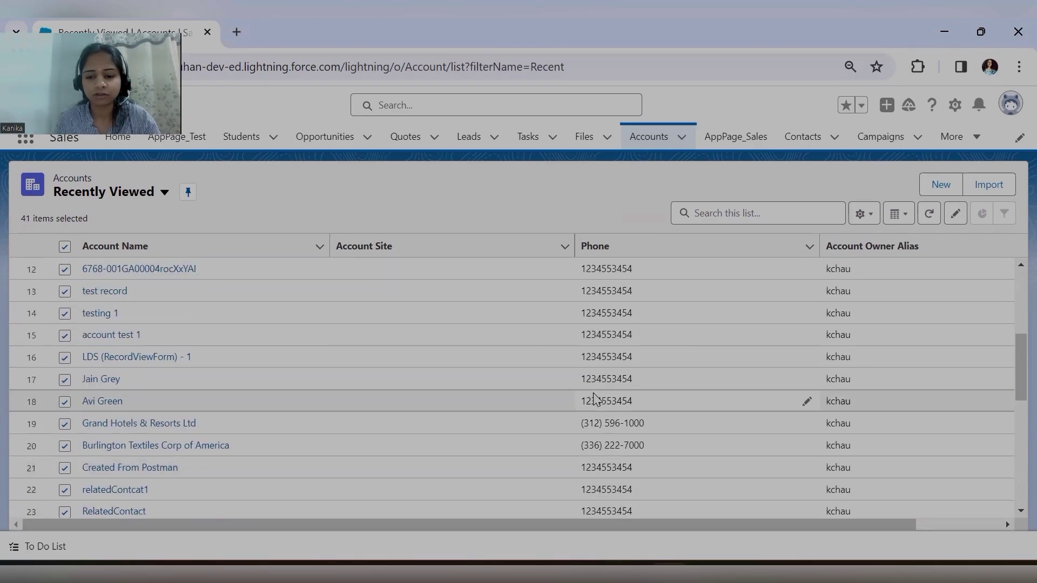
pyautogui.scroll(2, 594, 399)
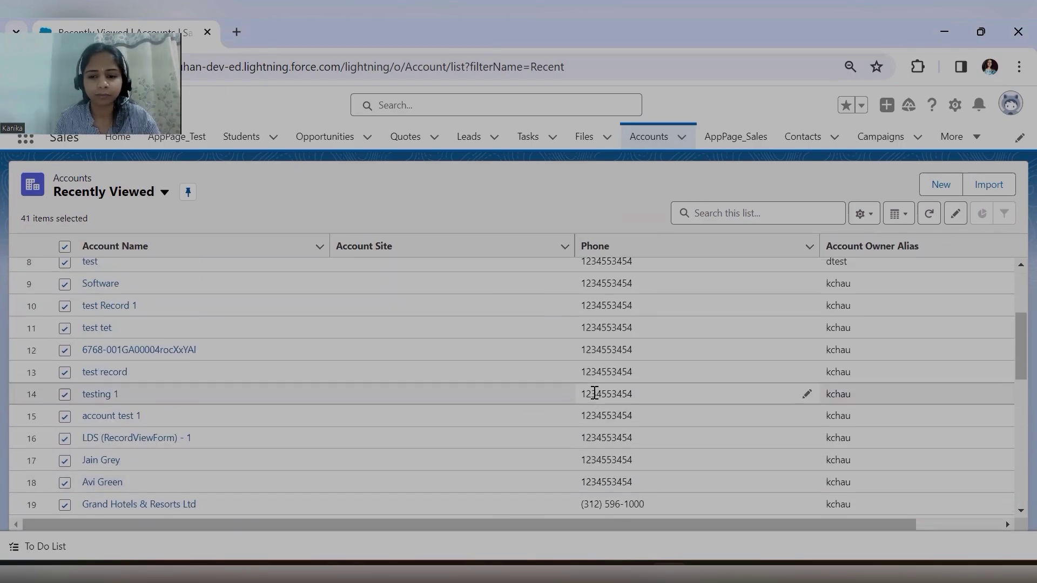
pyautogui.scroll(4, 594, 393)
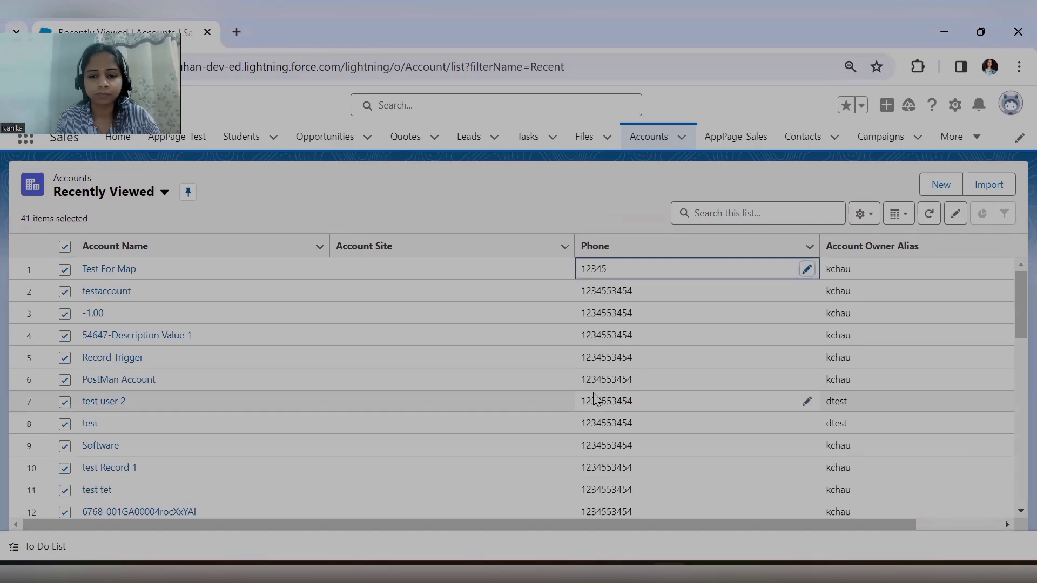
pyautogui.click(807, 269)
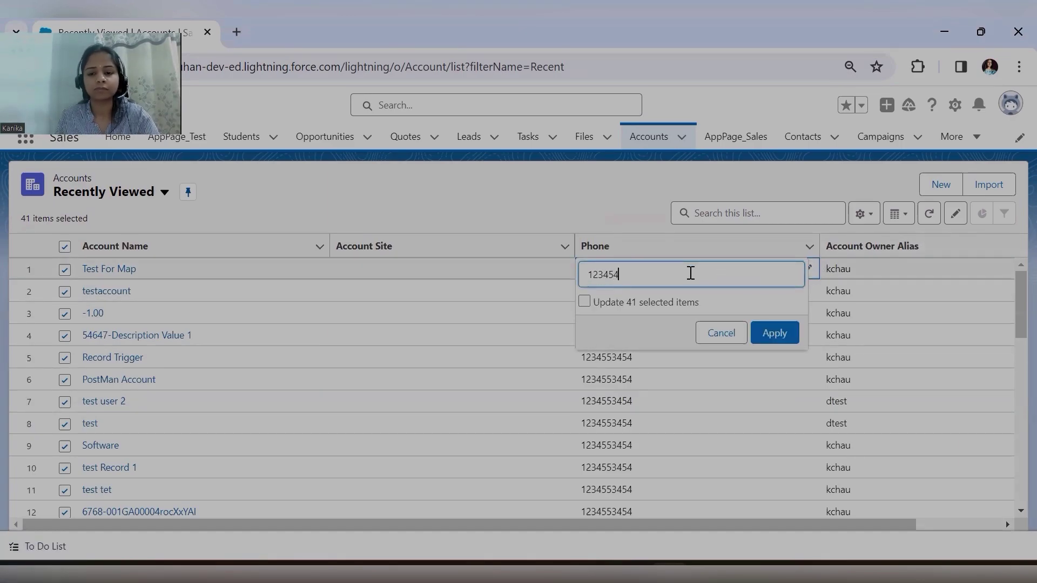
pyautogui.write('435')
pyautogui.click(774, 333)
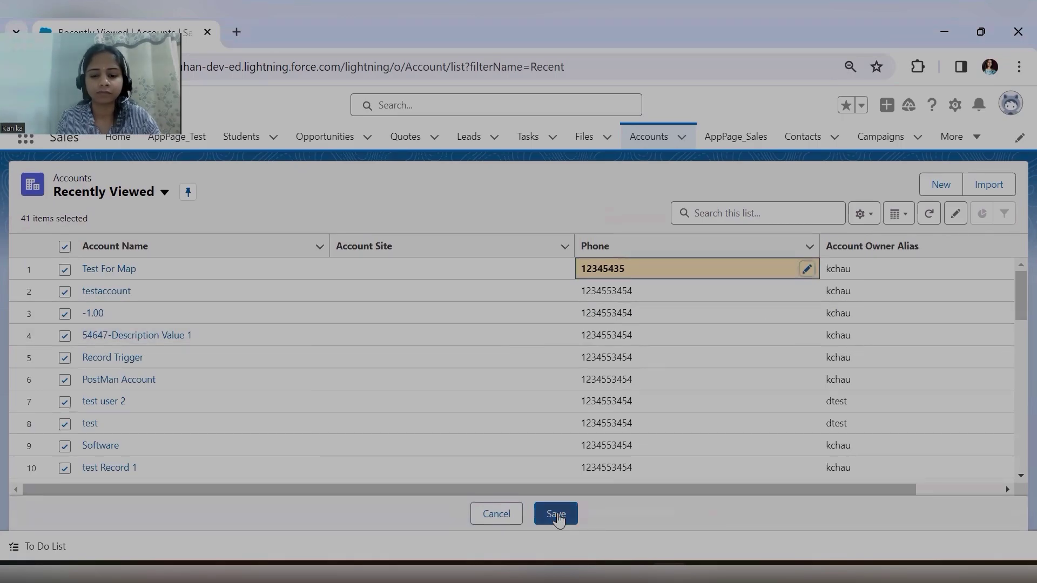
pyautogui.click(556, 514)
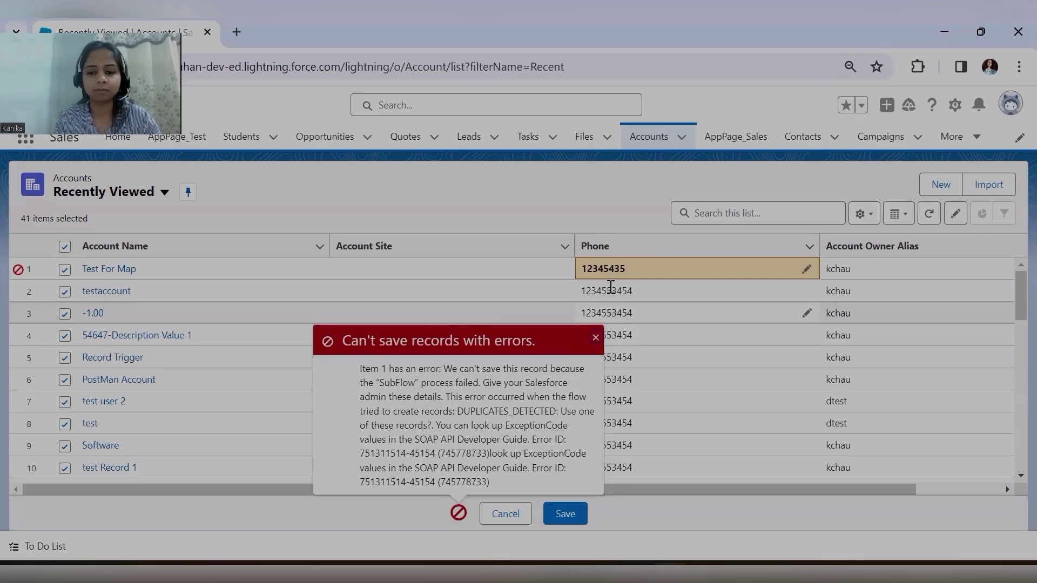
pyautogui.click(596, 339)
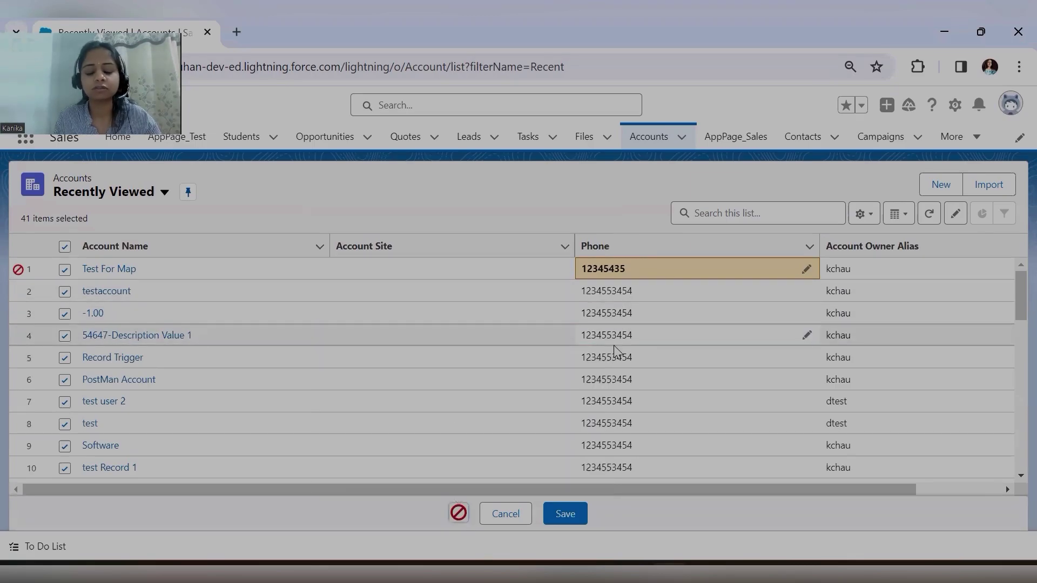
pyautogui.click(506, 512)
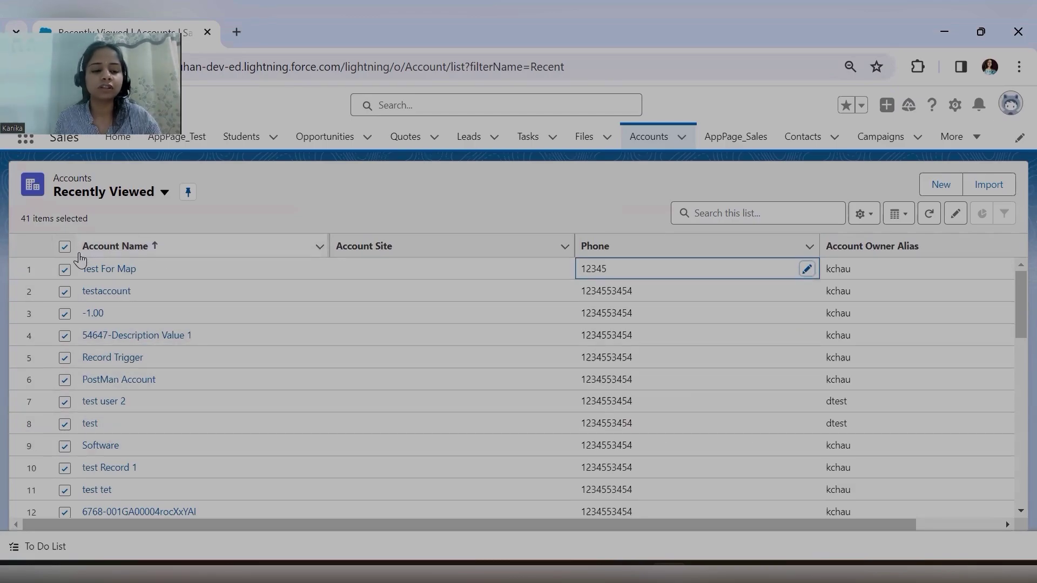
# - Leave the Phone cell and clear the select-all checkbox for the 41 accounts
pyautogui.click(380, 190)
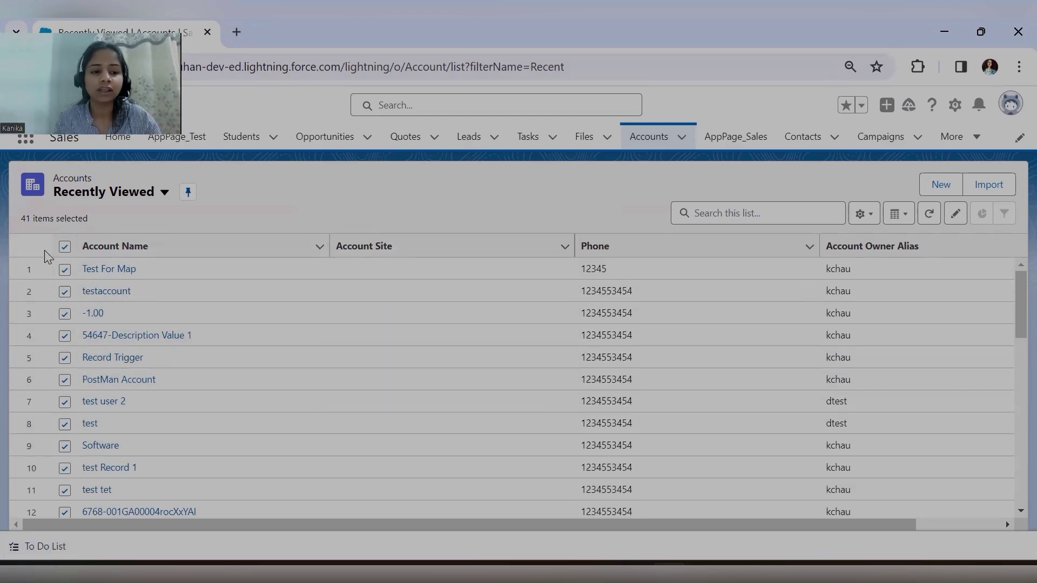
pyautogui.click(65, 246)
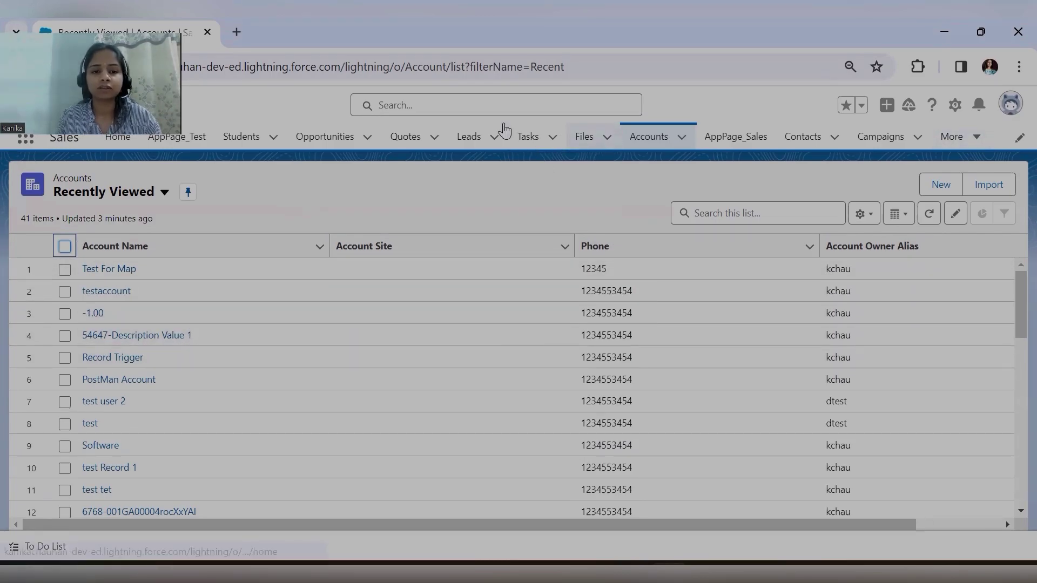
# - Open Student 4's edit form from the Students list, cancel, then return to Students via Accounts
pyautogui.click(241, 137)
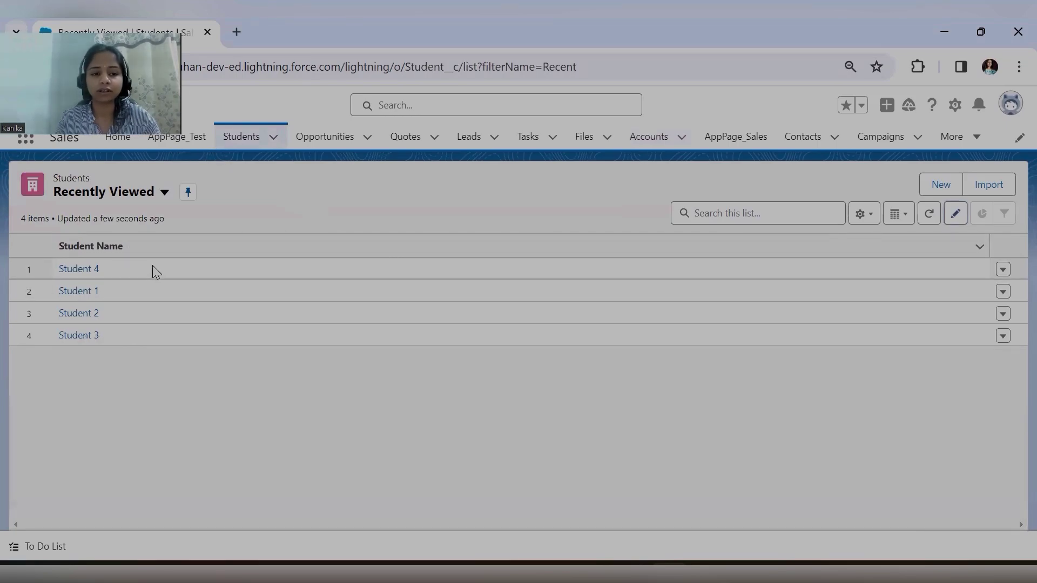
pyautogui.click(1005, 271)
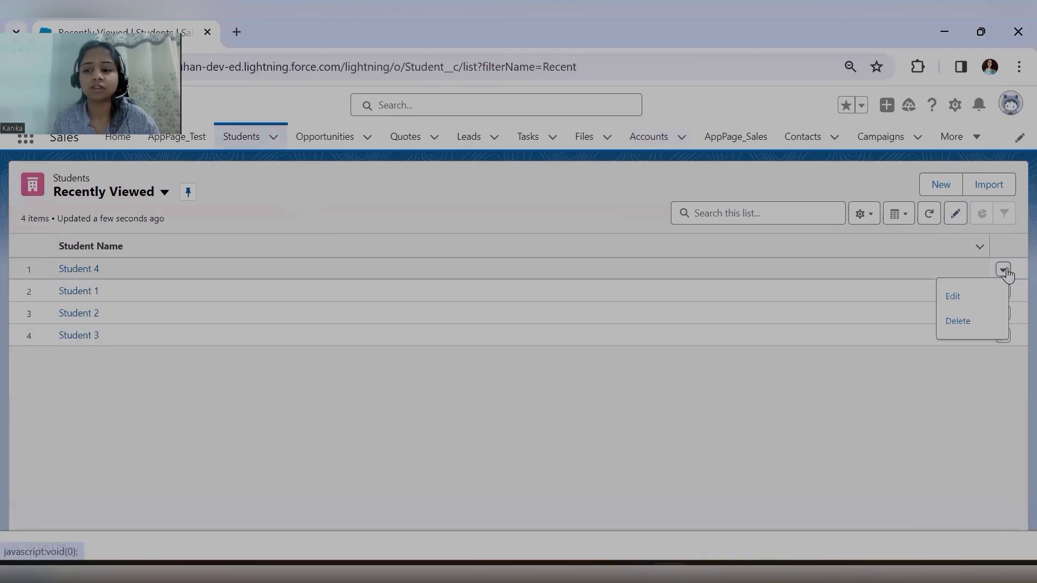
pyautogui.click(963, 296)
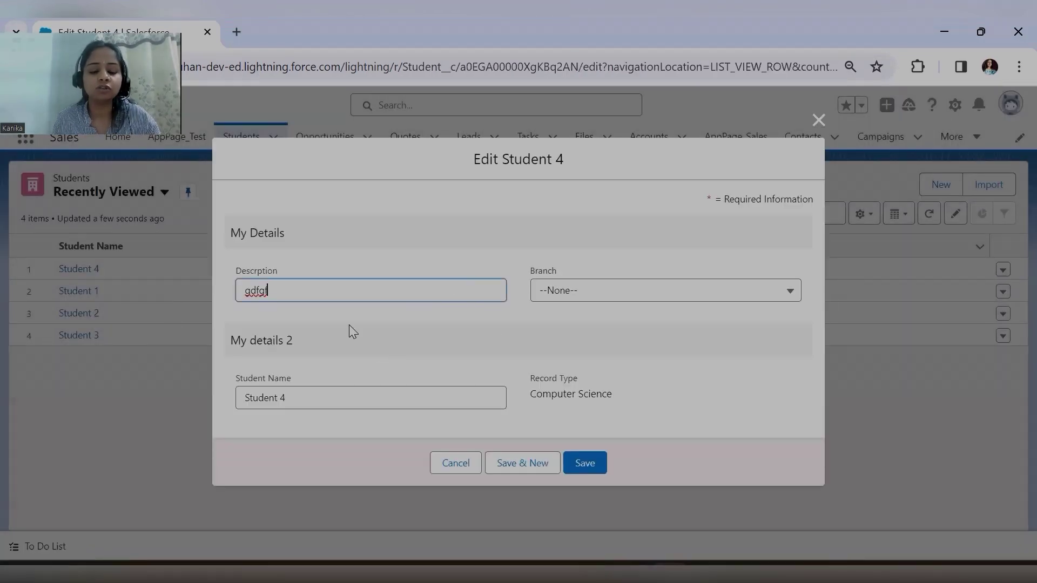
pyautogui.click(456, 463)
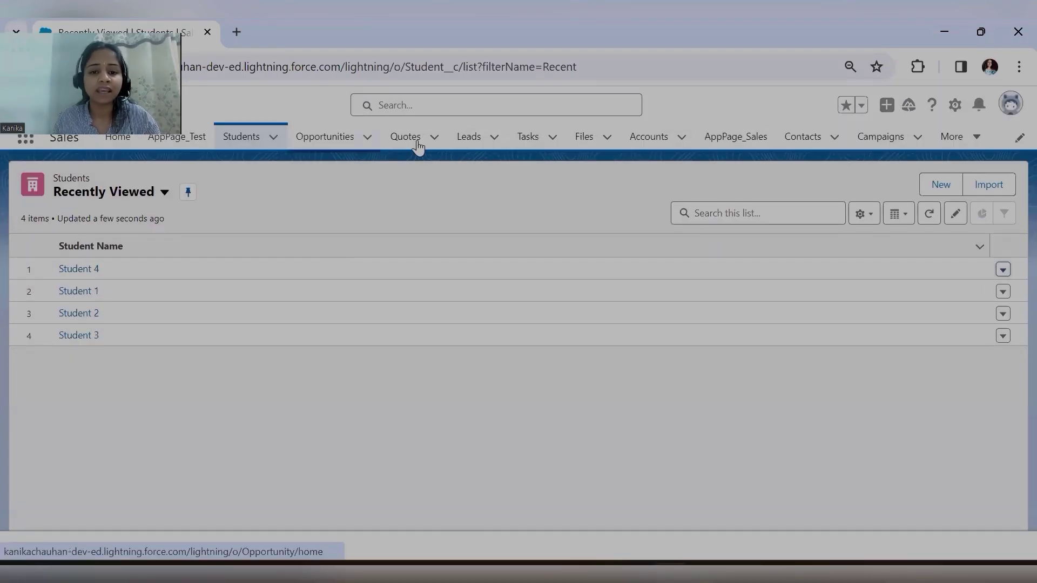
pyautogui.click(637, 145)
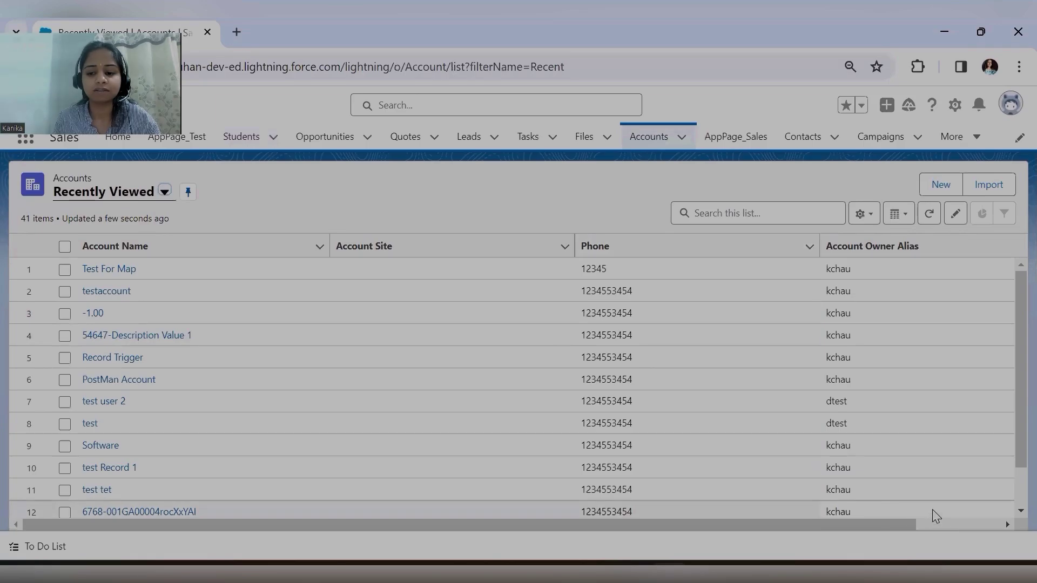
pyautogui.click(237, 139)
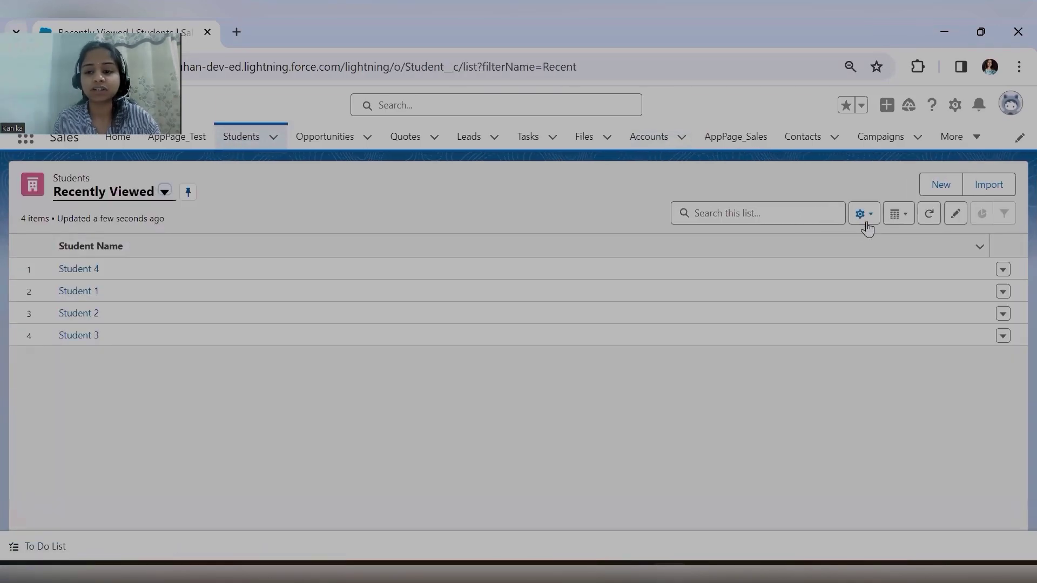
# - Switch the Students list to the All view, abandoning an accidental new list view
pyautogui.click(864, 214)
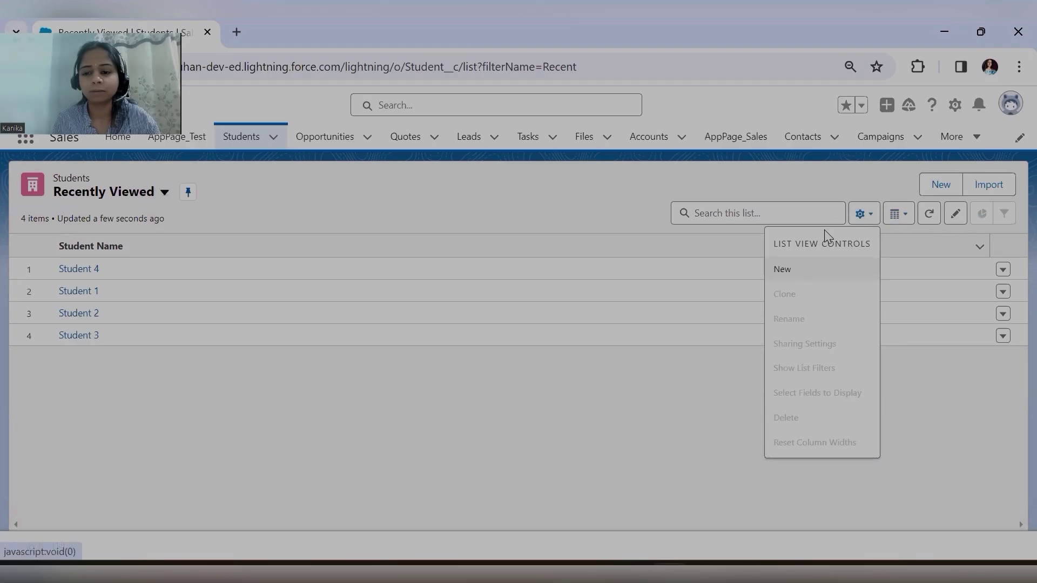
pyautogui.click(815, 280)
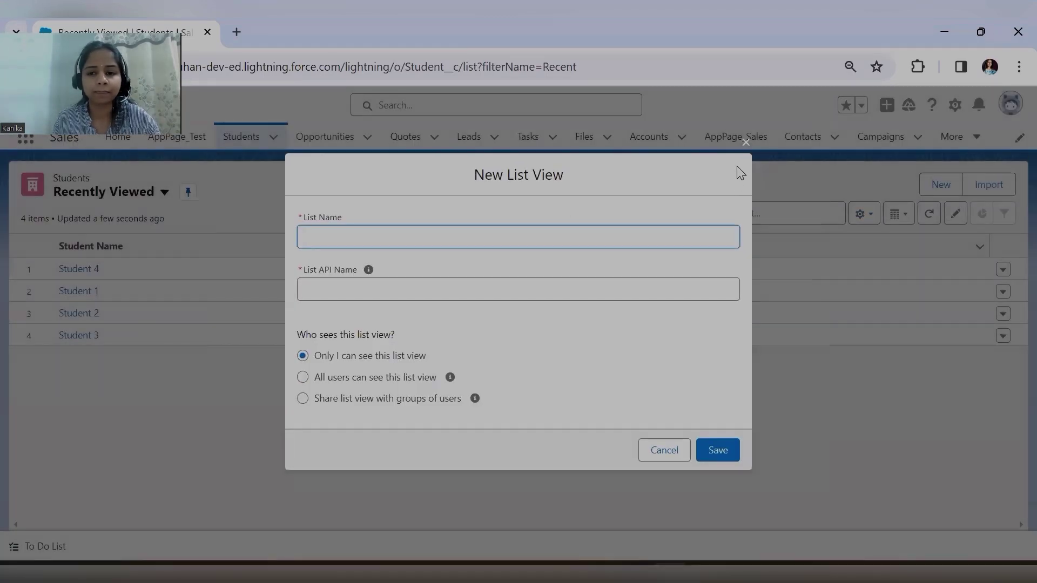
pyautogui.click(746, 142)
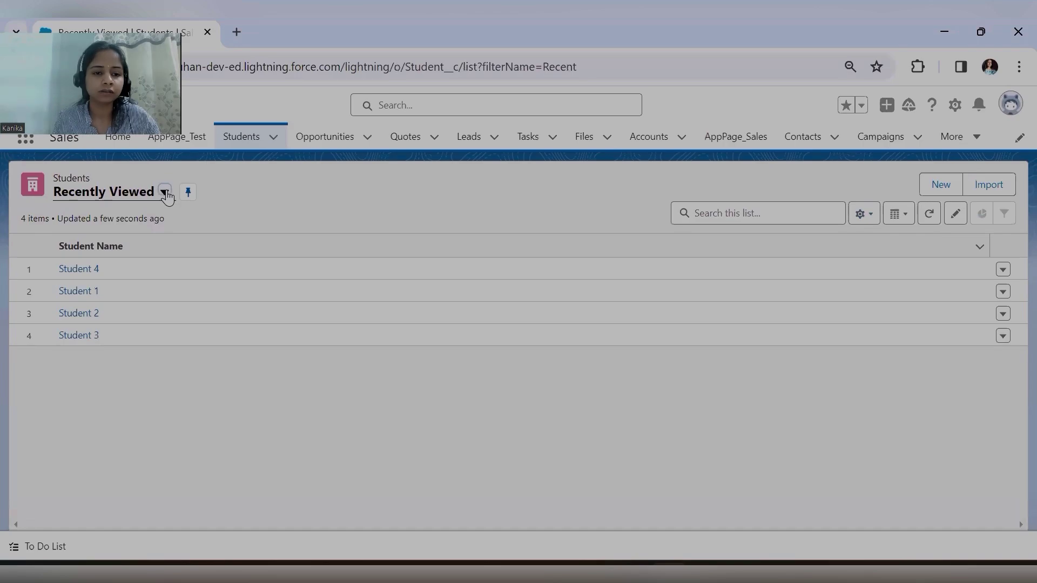
pyautogui.click(164, 192)
pyautogui.click(129, 250)
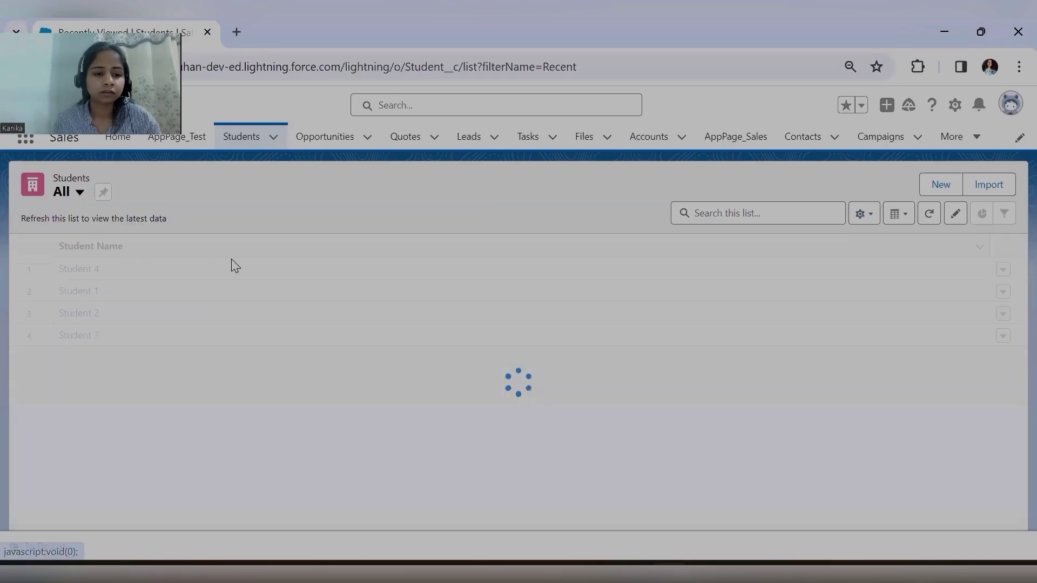
# - Add Branch and Descrption to the All view's visible fields and save
pyautogui.click(861, 215)
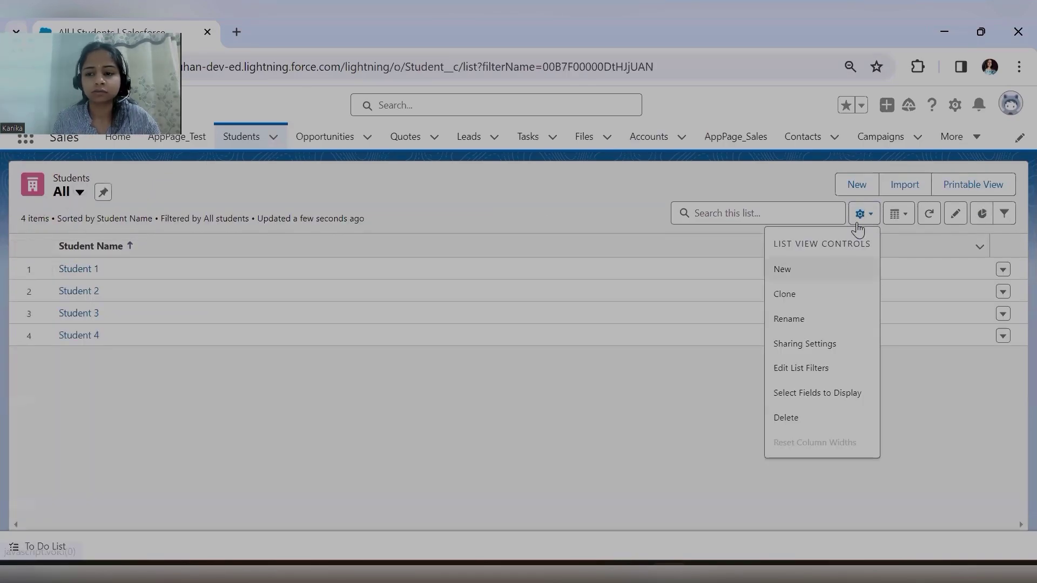
pyautogui.click(805, 396)
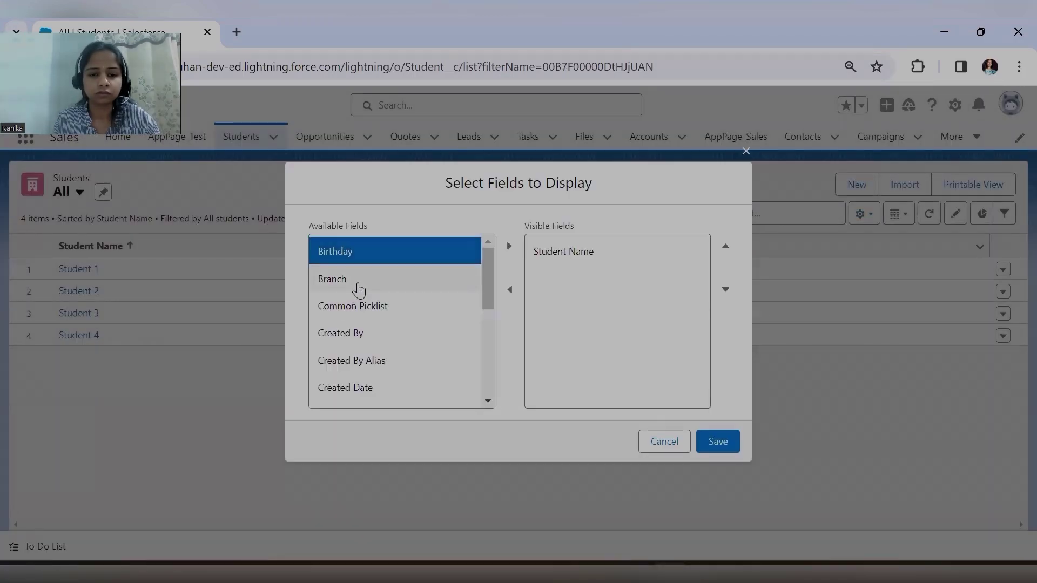
pyautogui.click(358, 284)
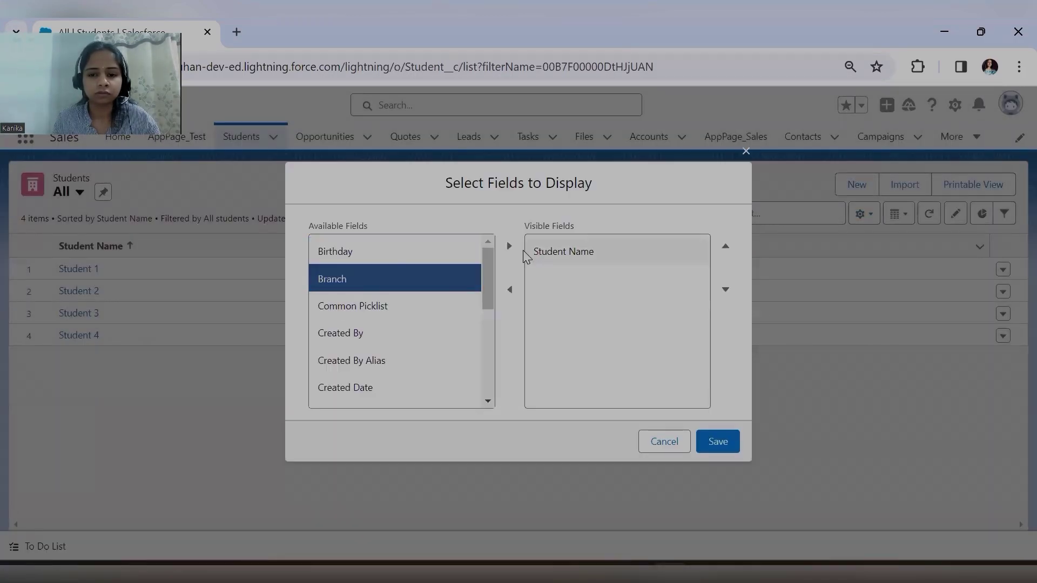
pyautogui.click(509, 247)
pyautogui.scroll(-2, 389, 356)
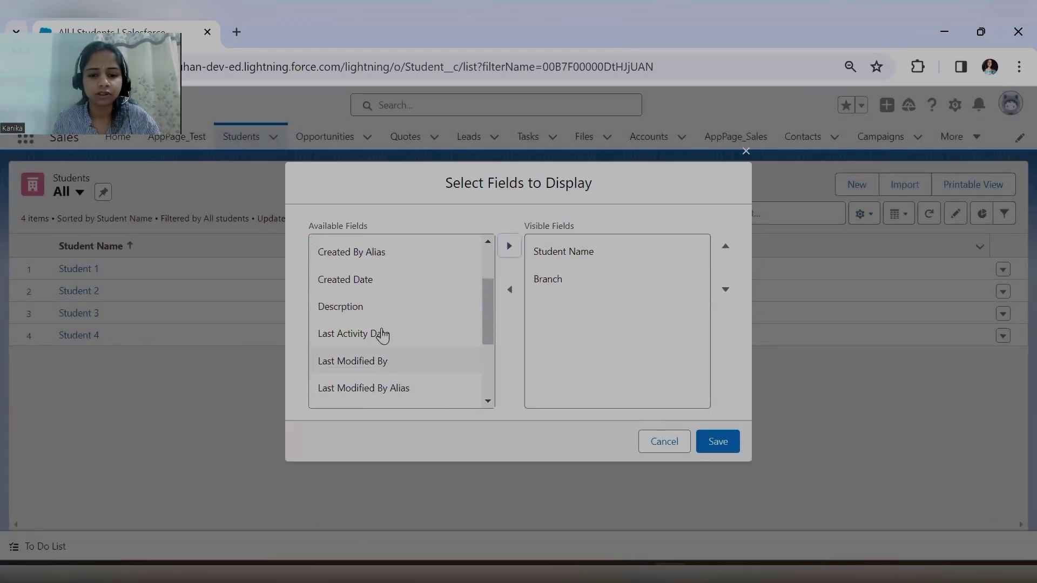
pyautogui.click(397, 309)
pyautogui.click(510, 245)
pyautogui.click(717, 446)
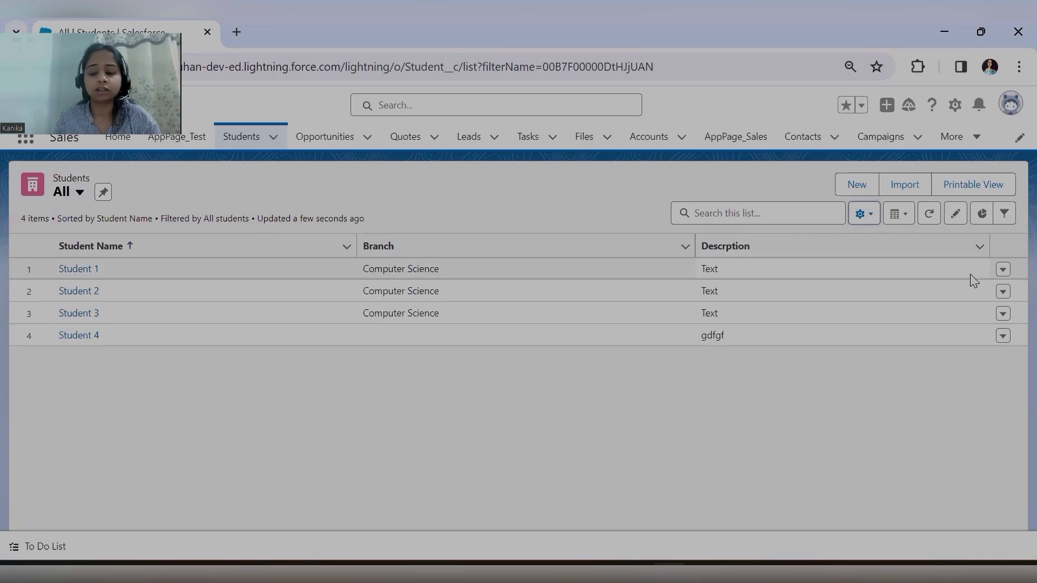
# - Navigate through Accounts and Contacts to the Candidates My Candidate Data list
pyautogui.click(1003, 272)
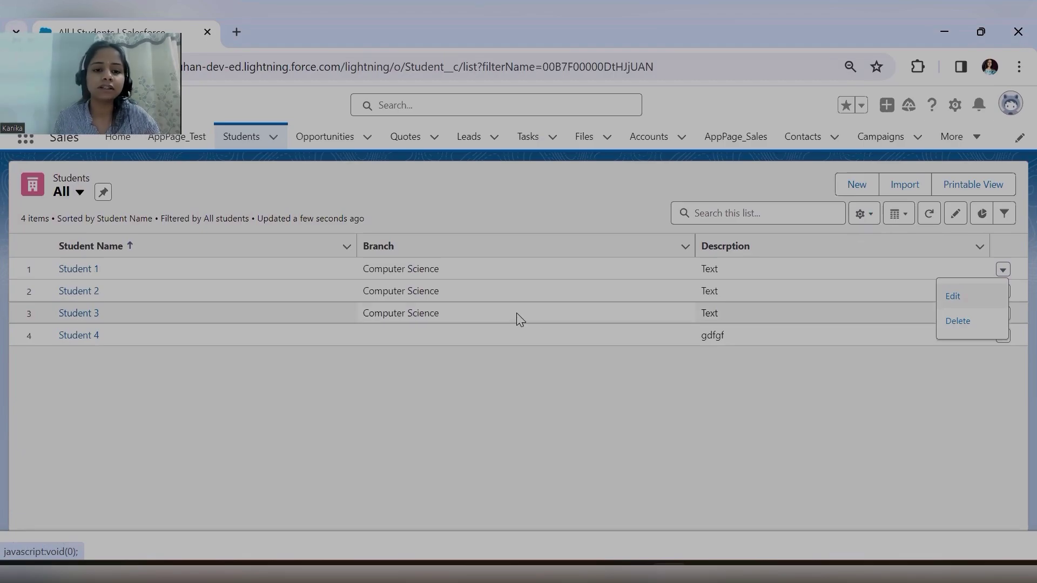
pyautogui.click(654, 142)
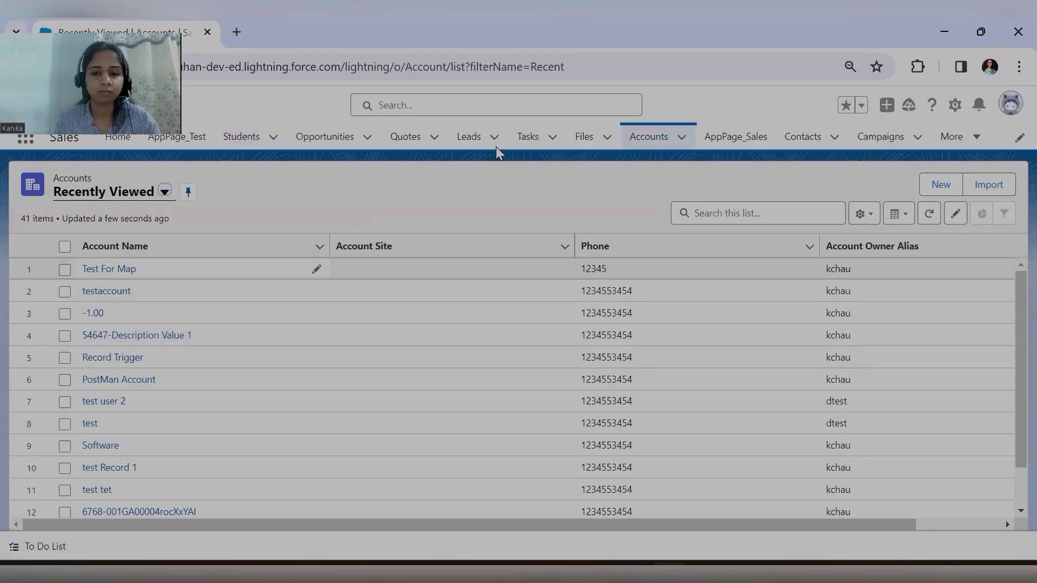
pyautogui.click(813, 147)
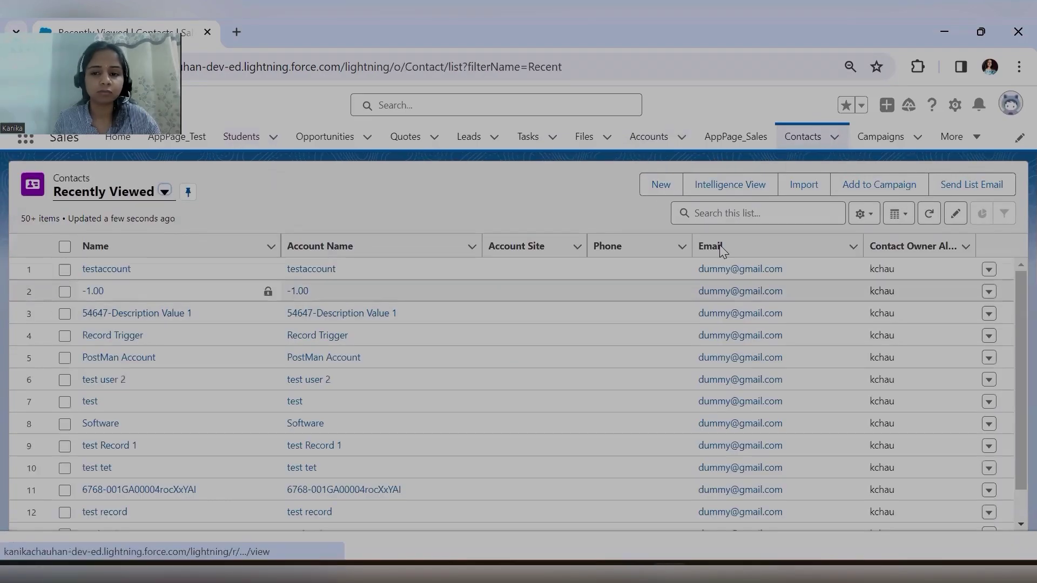
pyautogui.click(952, 136)
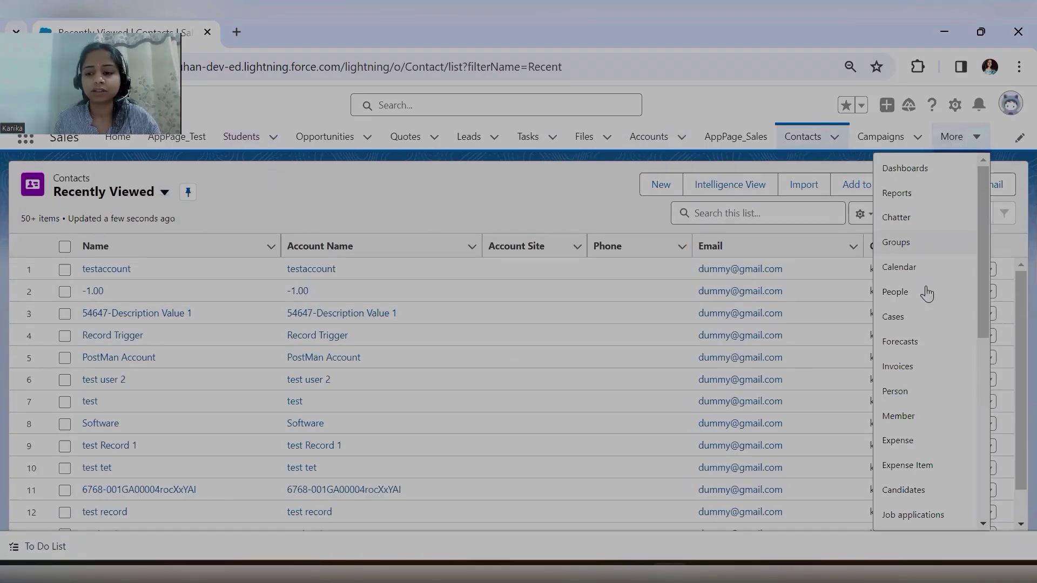
pyautogui.scroll(-5, 922, 375)
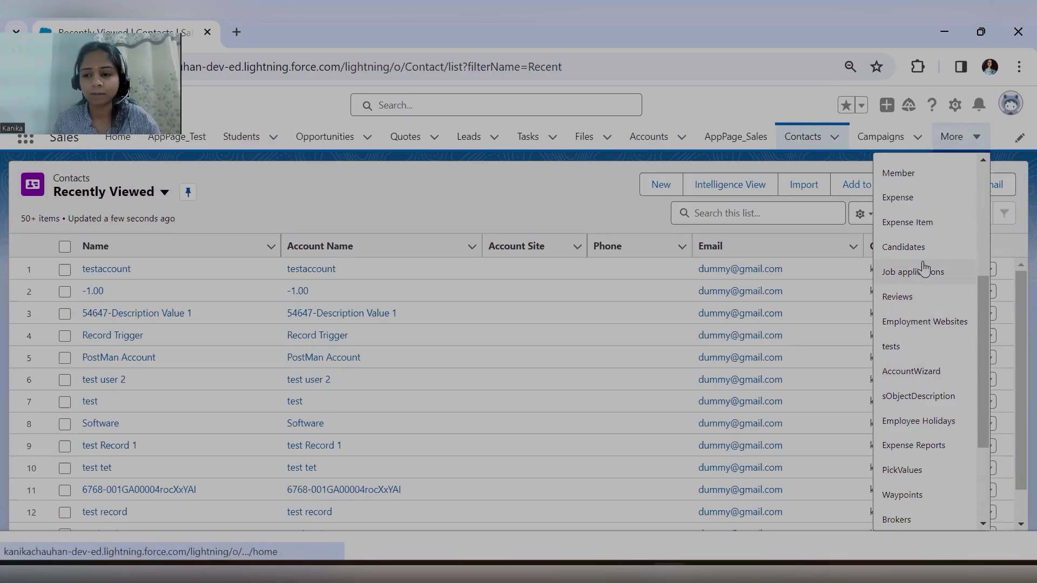
pyautogui.click(921, 252)
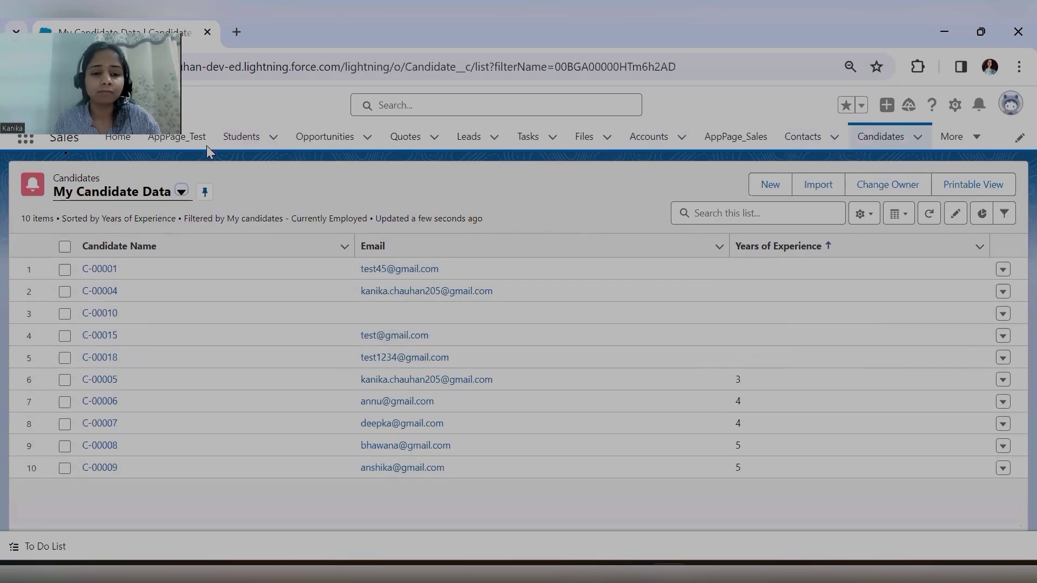
# - Open Students in a second browser tab, then return to the My Candidate Data tab
pyautogui.middleClick(237, 142)
pyautogui.click(305, 41)
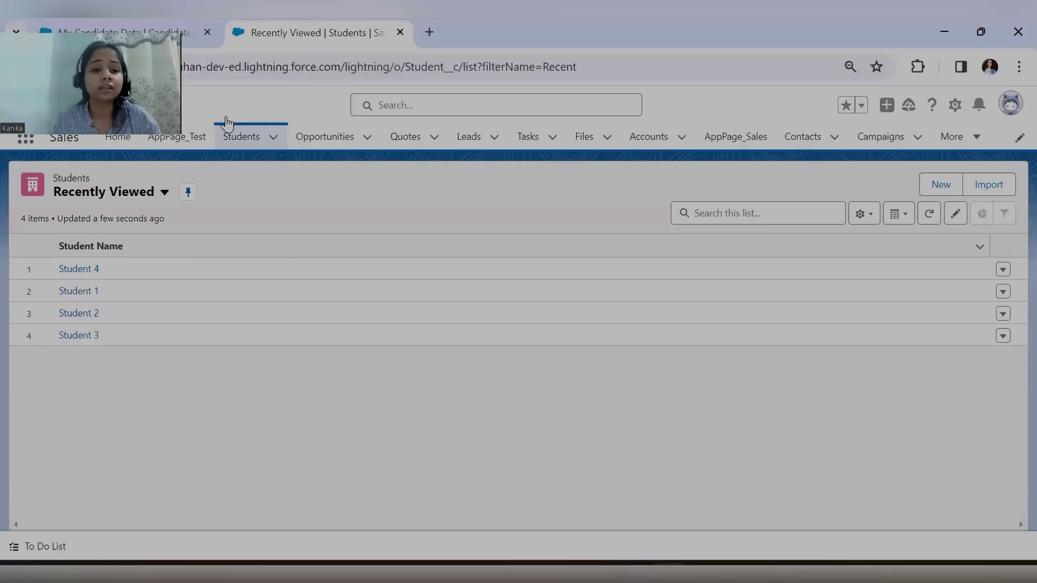
pyautogui.hotkey('ctrl', 'shift', 'Tab')
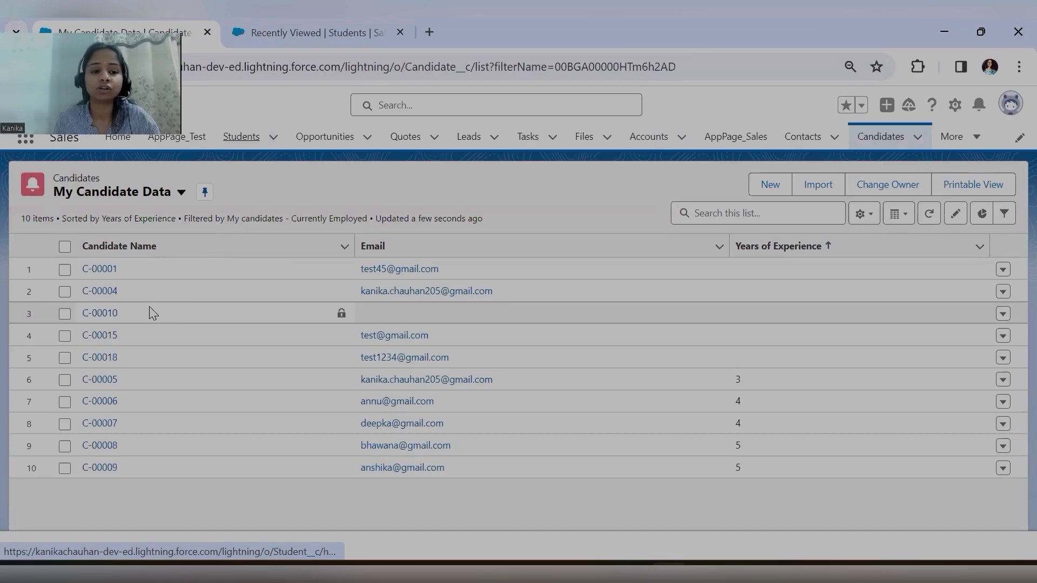
# - Start a new Candidate record, cancel it, and switch to the Students browser tab
pyautogui.click(765, 186)
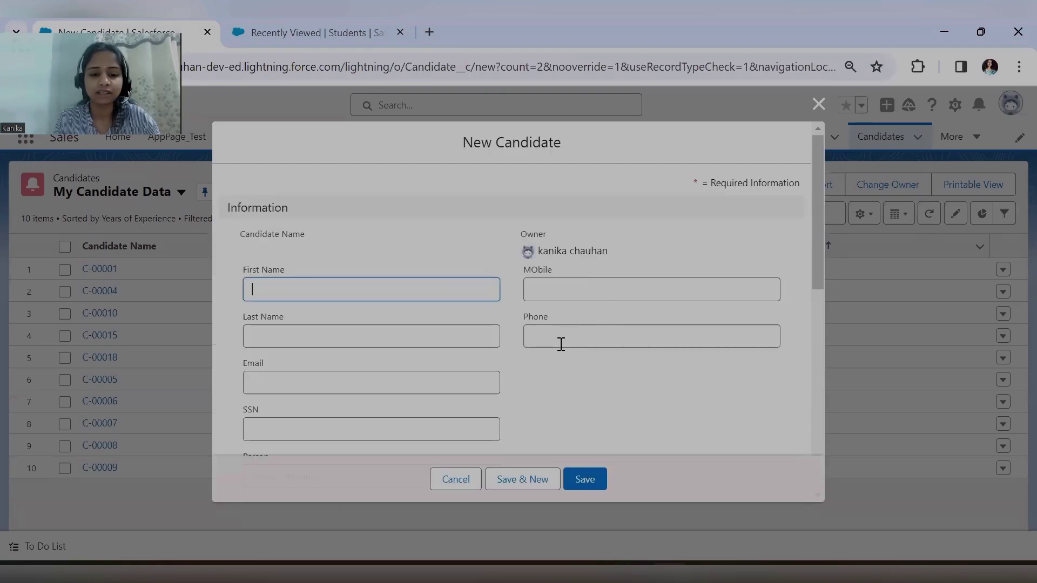
pyautogui.scroll(-2, 562, 344)
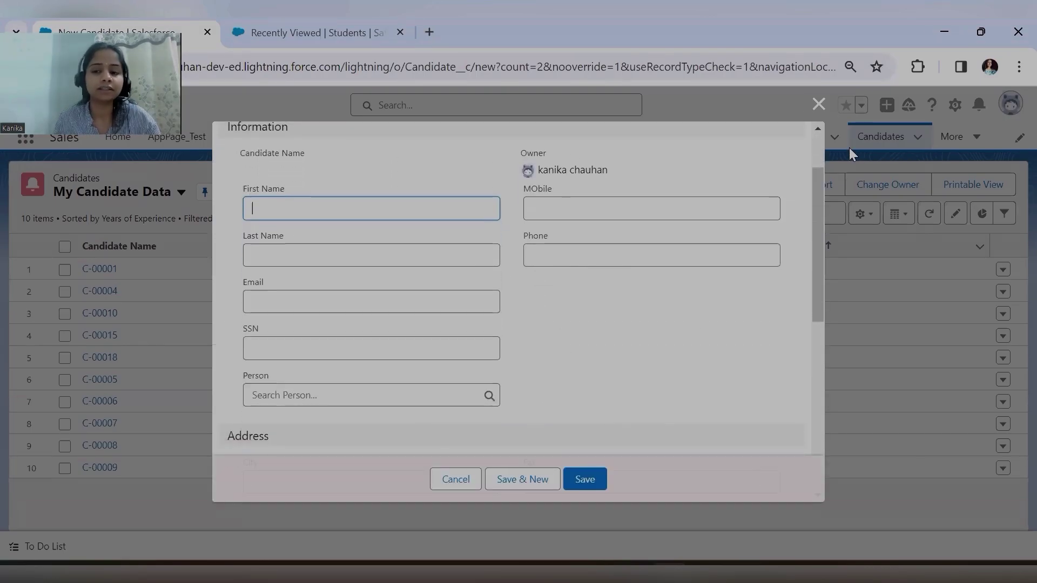
pyautogui.click(821, 107)
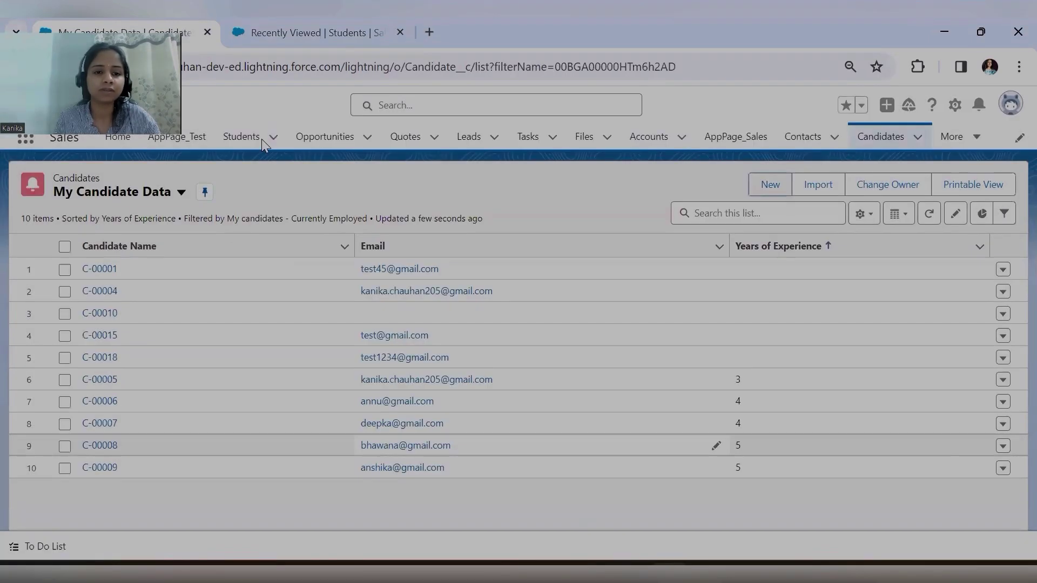
pyautogui.click(287, 34)
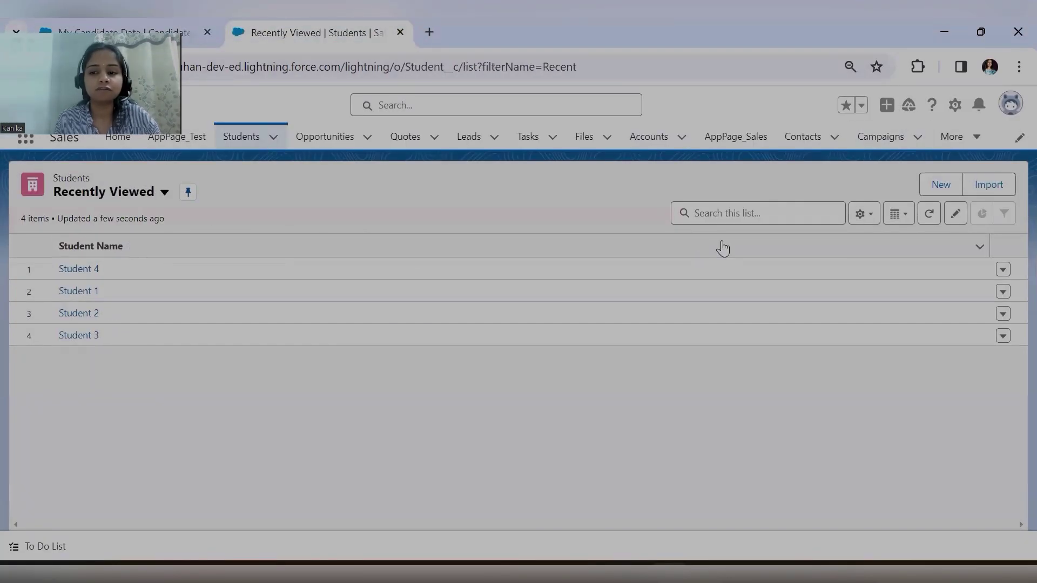
pyautogui.click(948, 188)
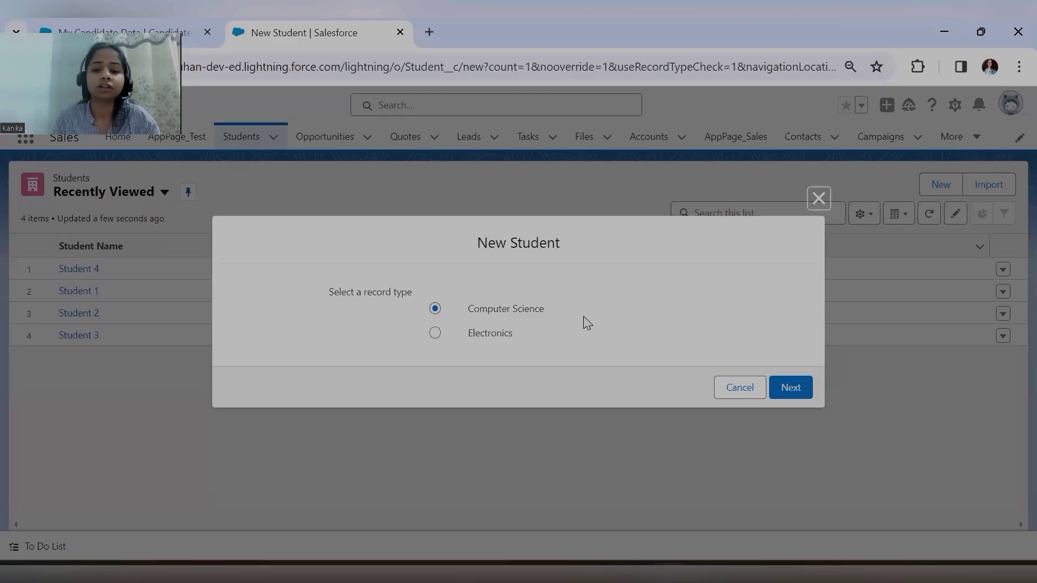
pyautogui.click(819, 198)
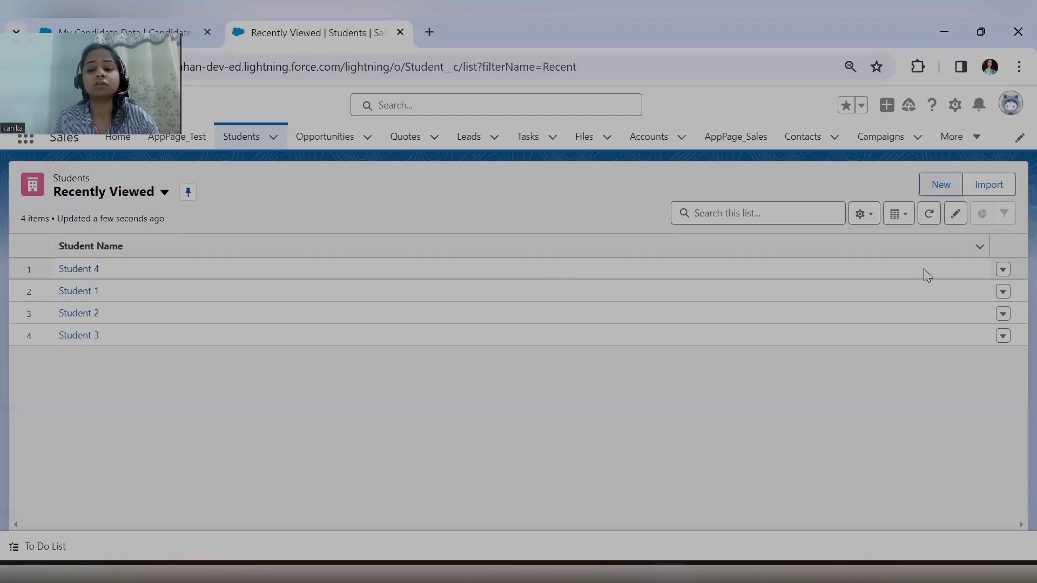
# - Change the Students list from Recently Viewed to All, revealing Branch and Descrption columns
pyautogui.click(164, 193)
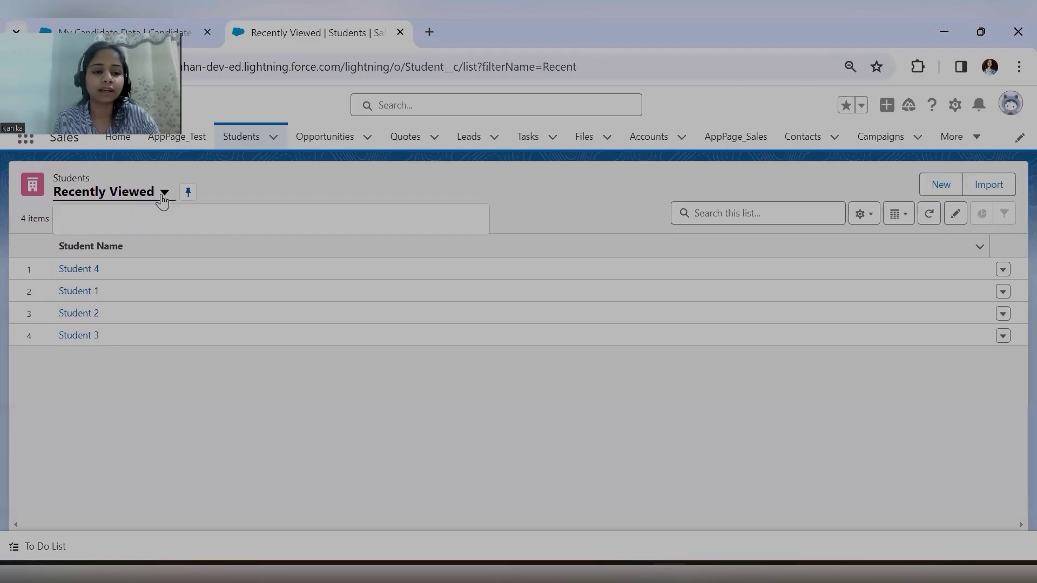
pyautogui.click(122, 241)
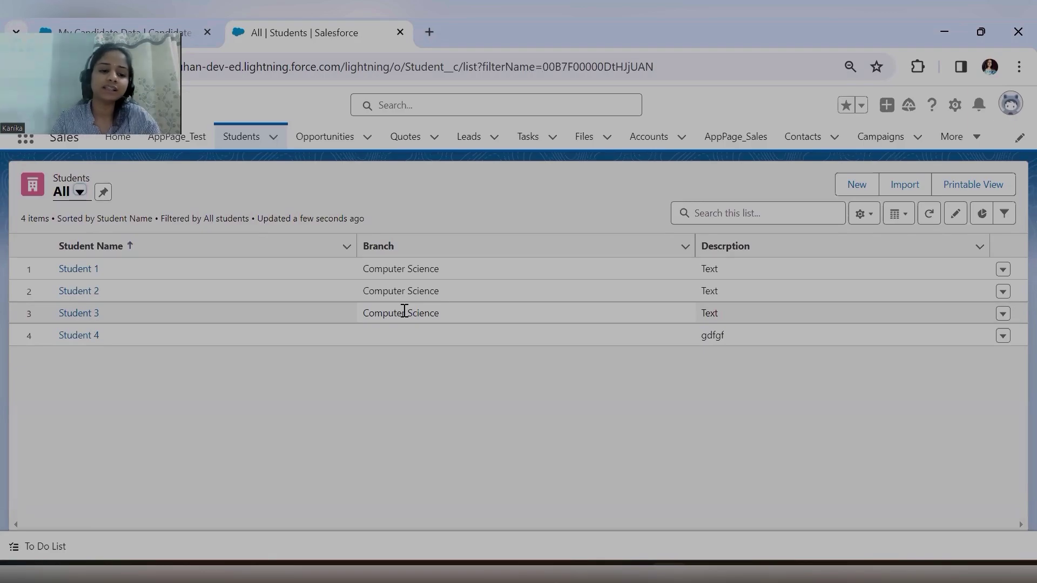
# - On the Accounts list, inline-edit Test For Map's Phone and apply it unchanged at 12345
pyautogui.click(650, 141)
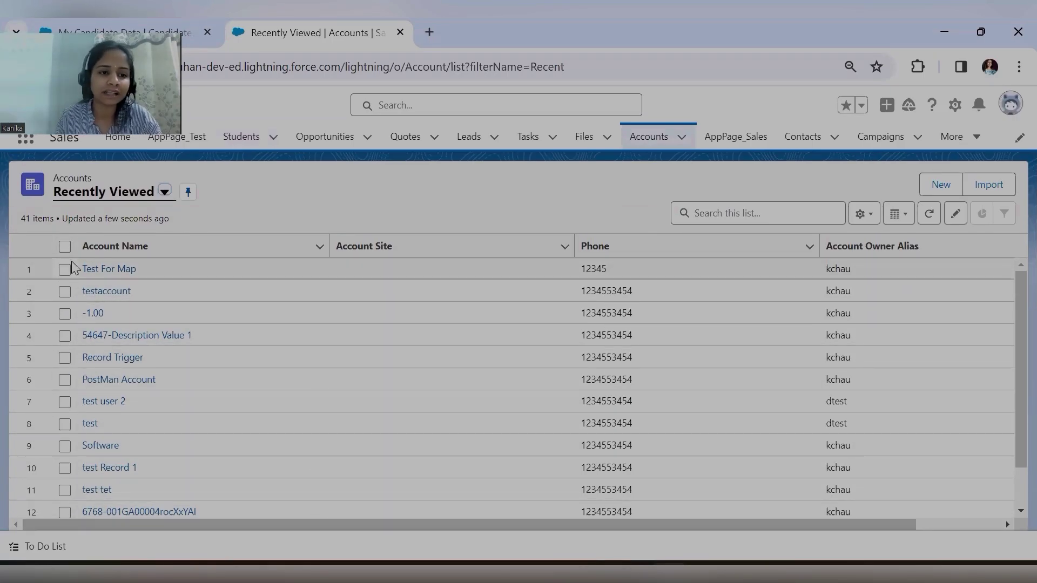
pyautogui.click(806, 270)
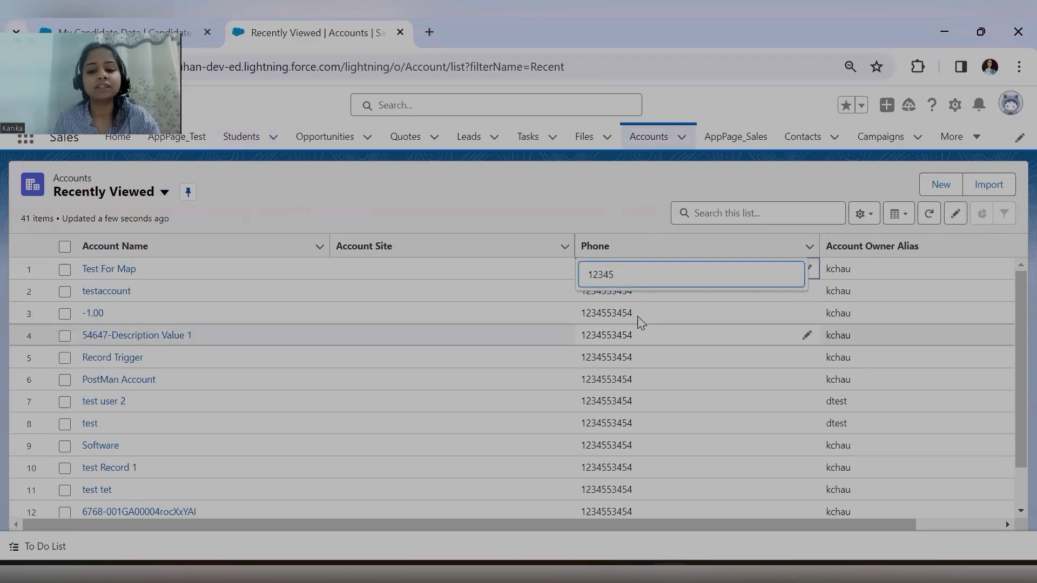
pyautogui.click(576, 204)
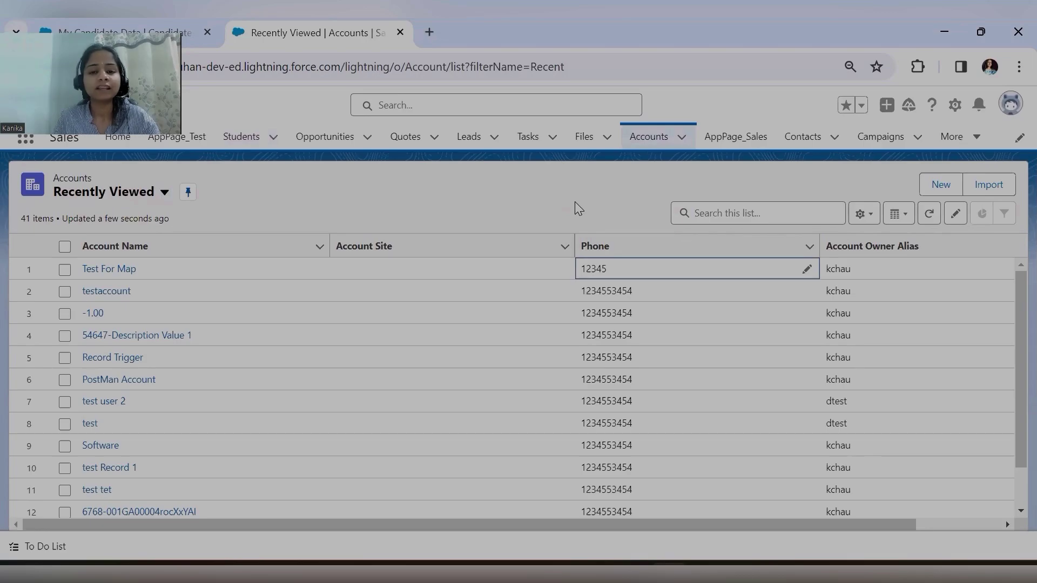